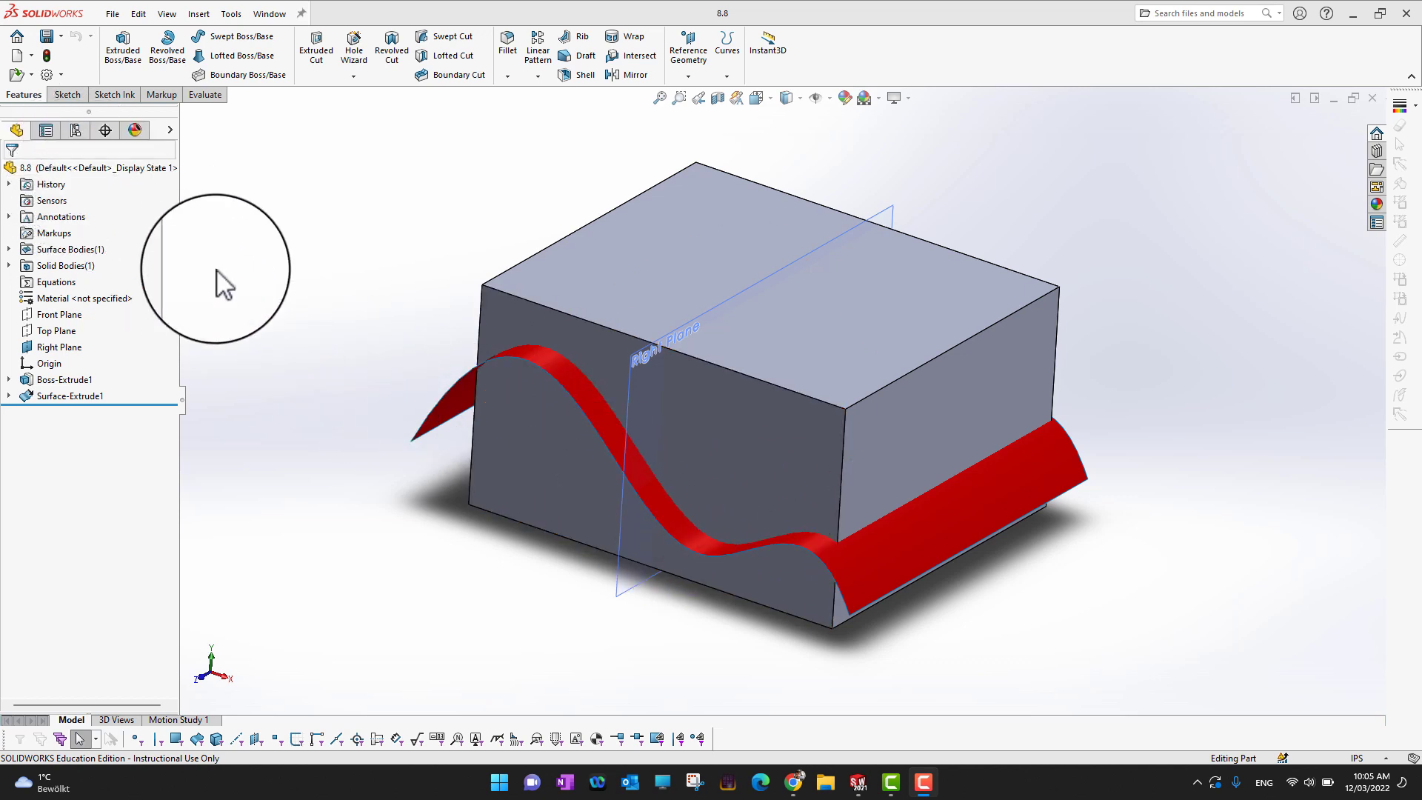
# Enable the Surfaces command set and switch to its tools.
pyautogui.rightClick(154, 95)
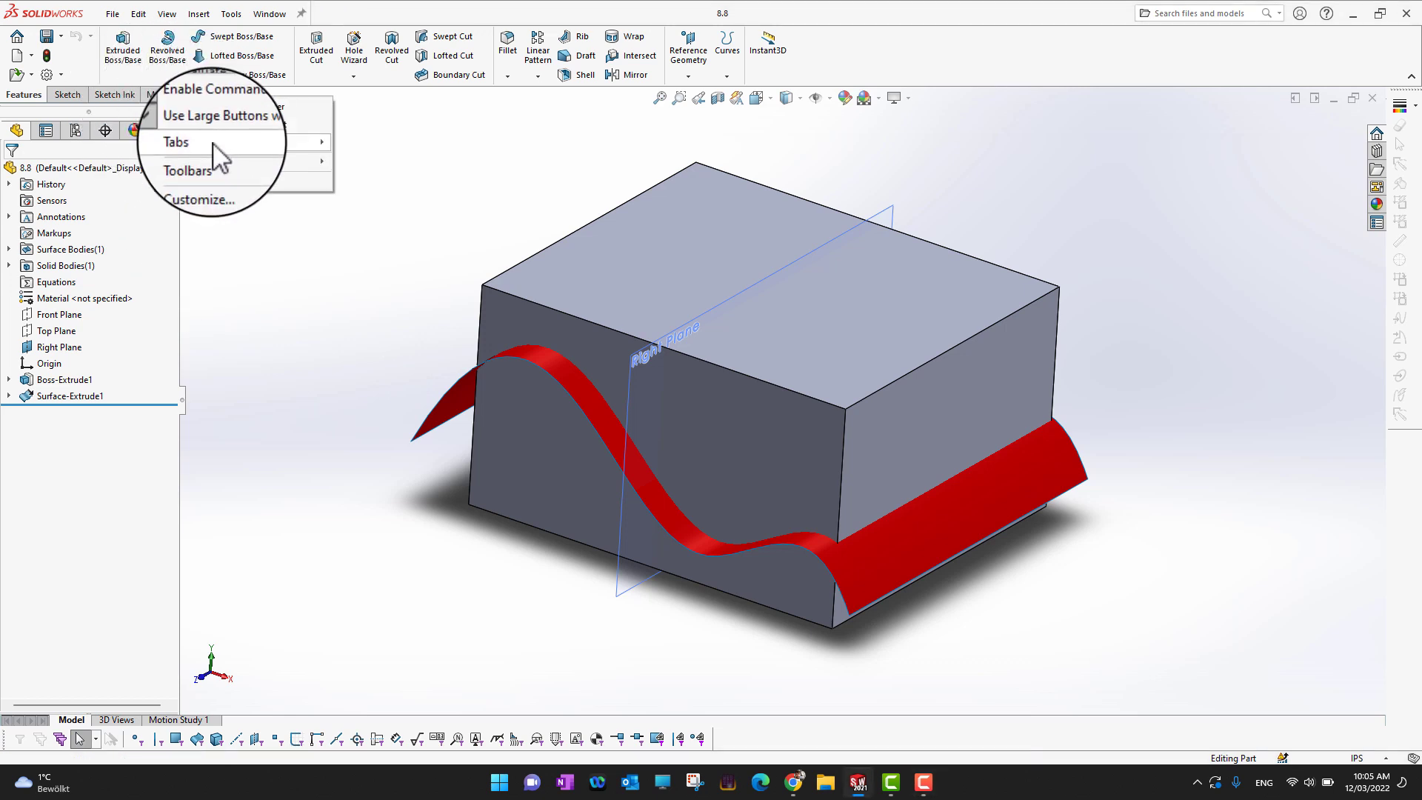
pyautogui.moveTo(213, 143)
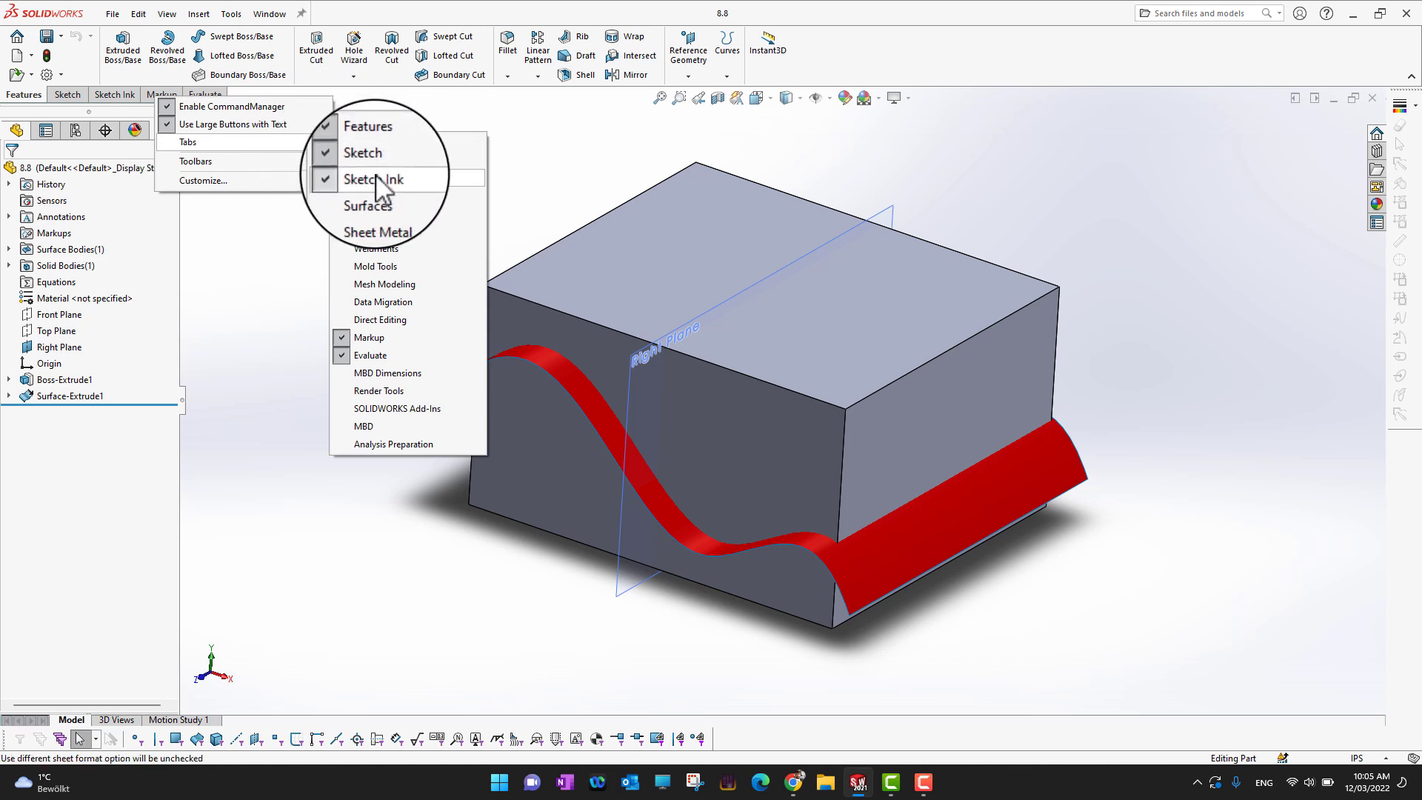
pyautogui.click(377, 198)
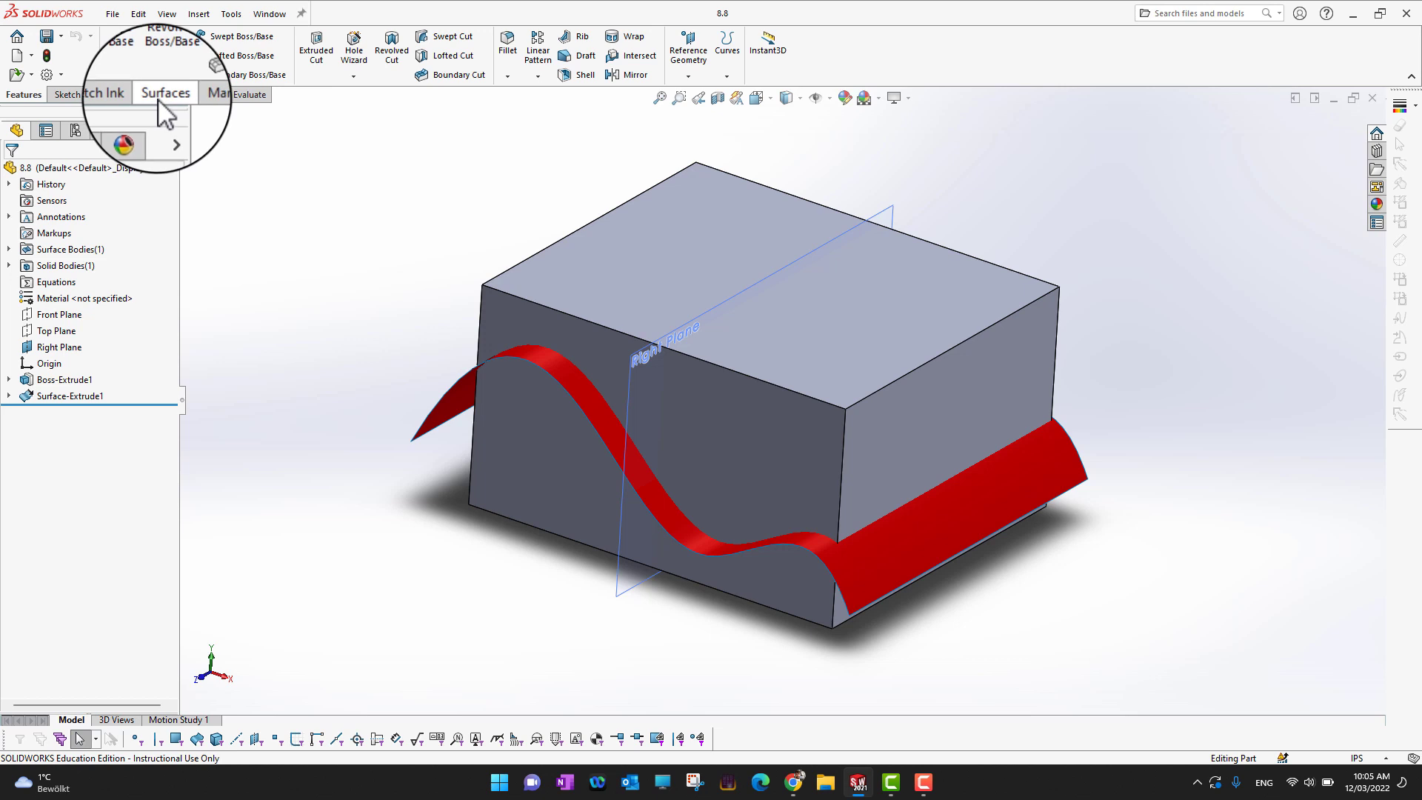
pyautogui.click(158, 95)
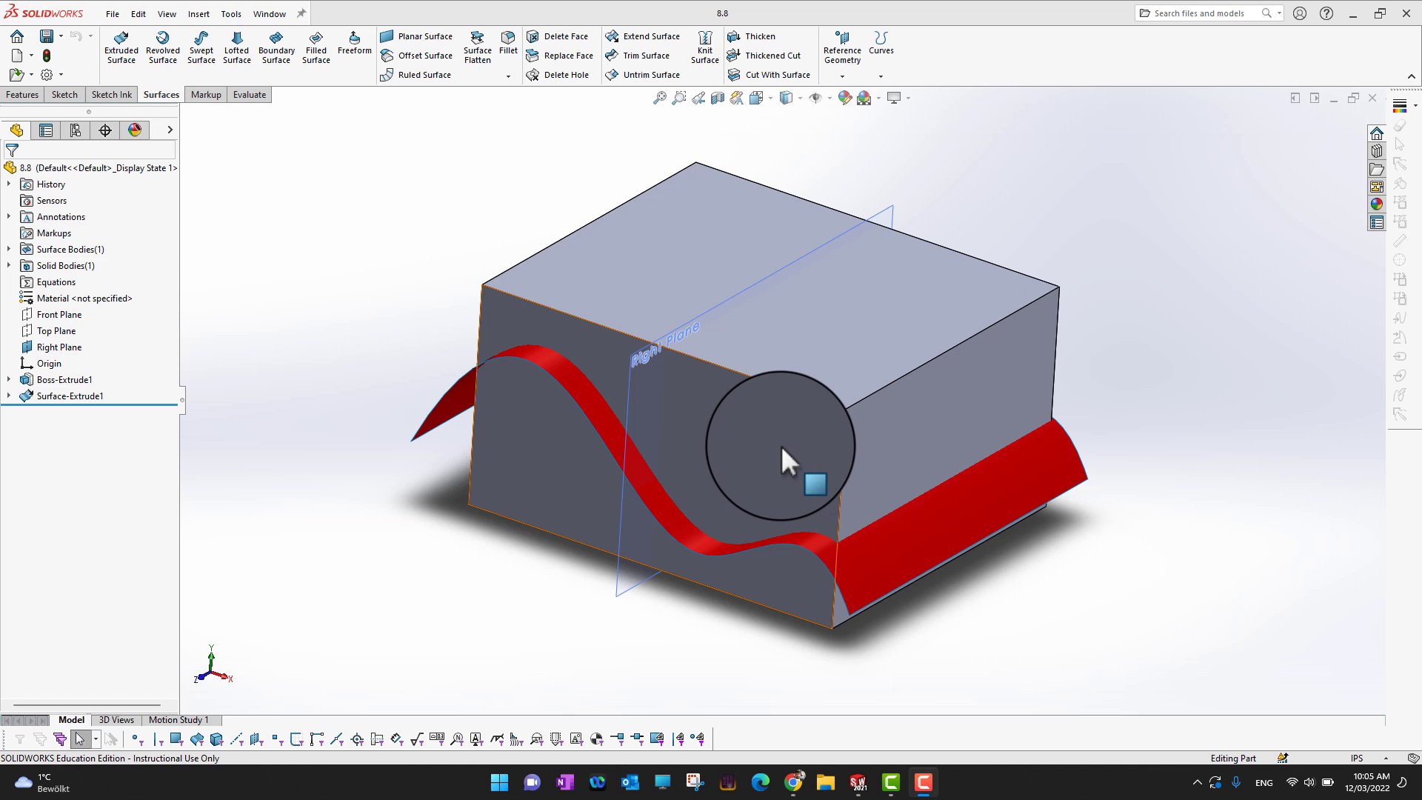
# Delete the existing wavy extruded surface while keeping its underlying sketch.
pyautogui.rightClick(46, 397)
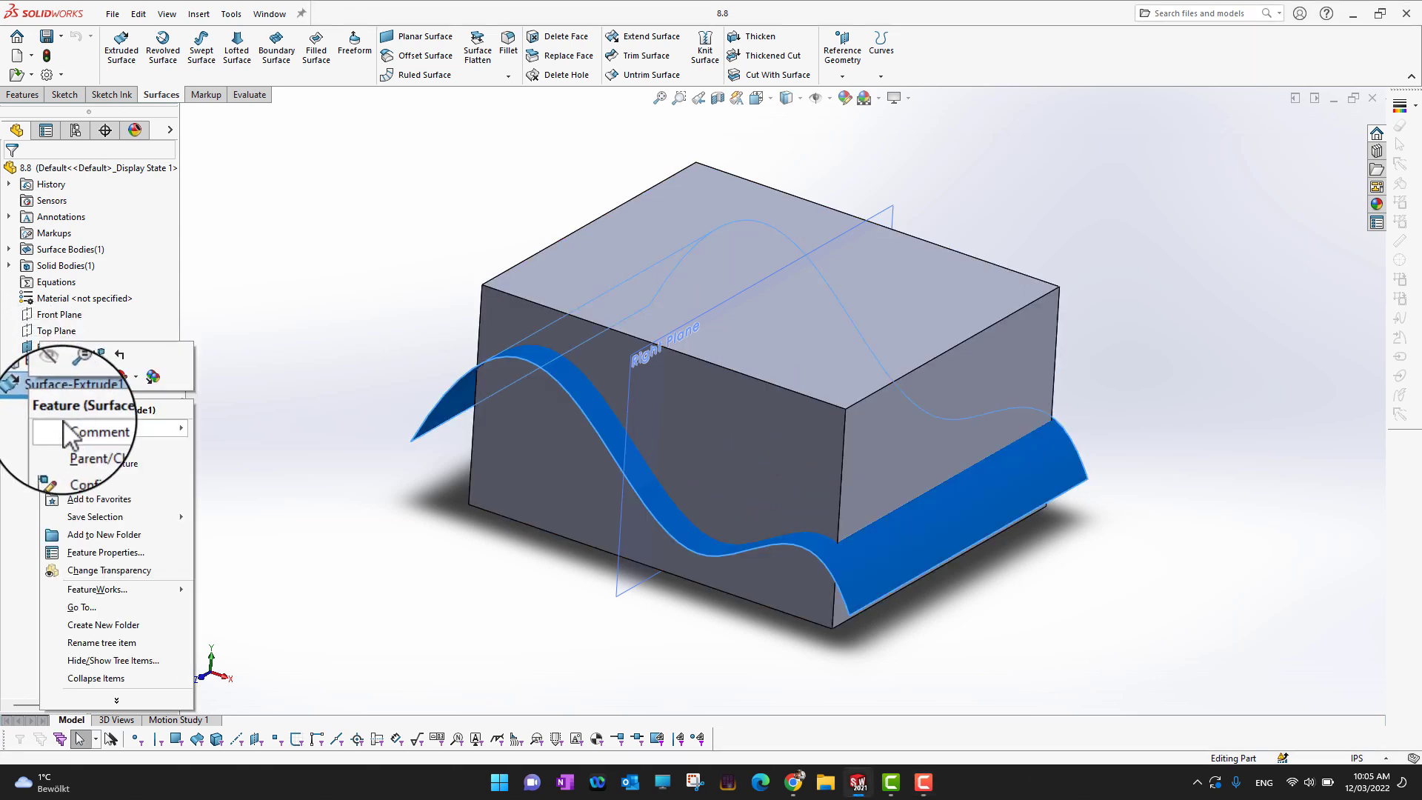
pyautogui.click(78, 479)
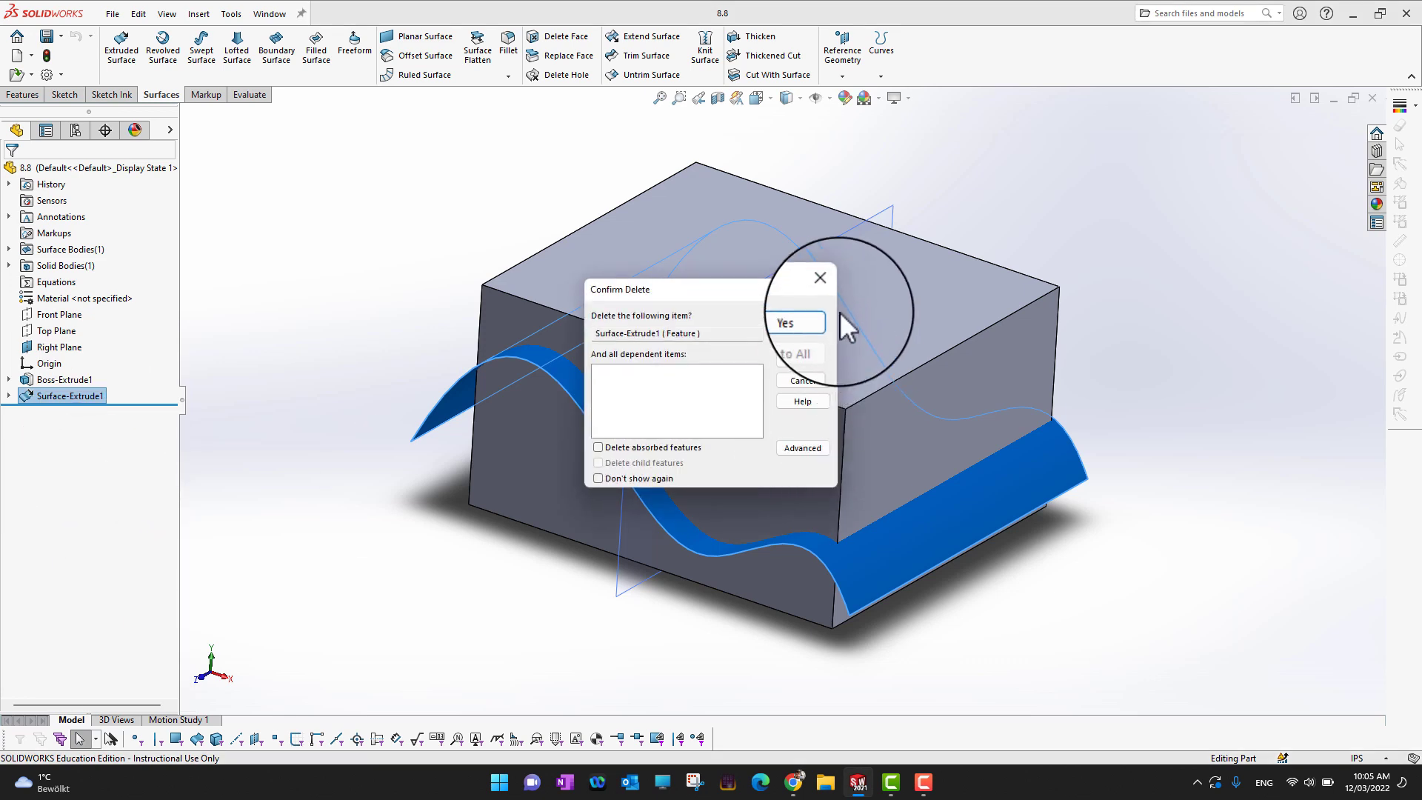
pyautogui.click(813, 319)
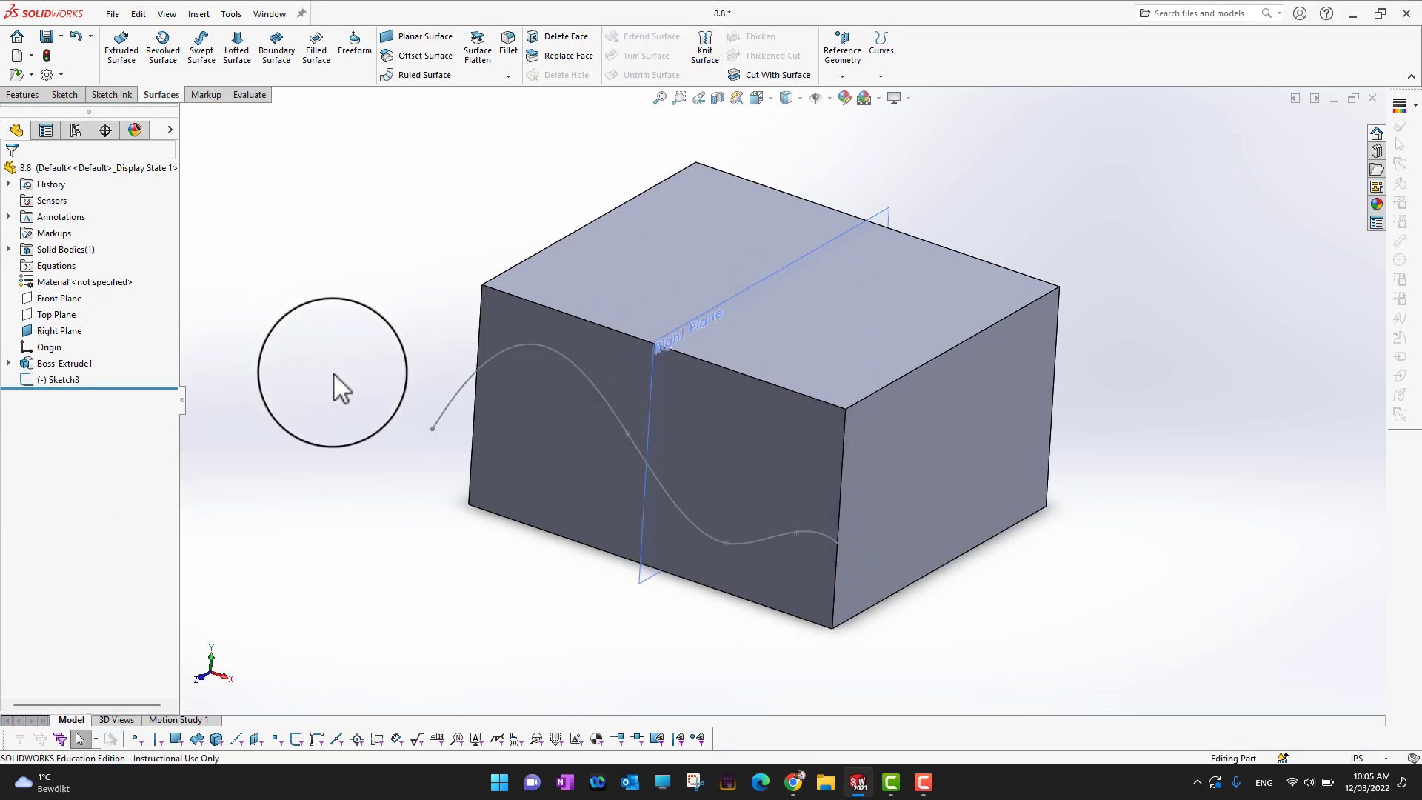
# Extrude the wavy sketch curve as a surface through the box, blind 1.80 in in Direction 1 and 6.60 in in Direction 2.
pyautogui.moveTo(333, 373); pyautogui.dragTo(335, 365, button='middle')
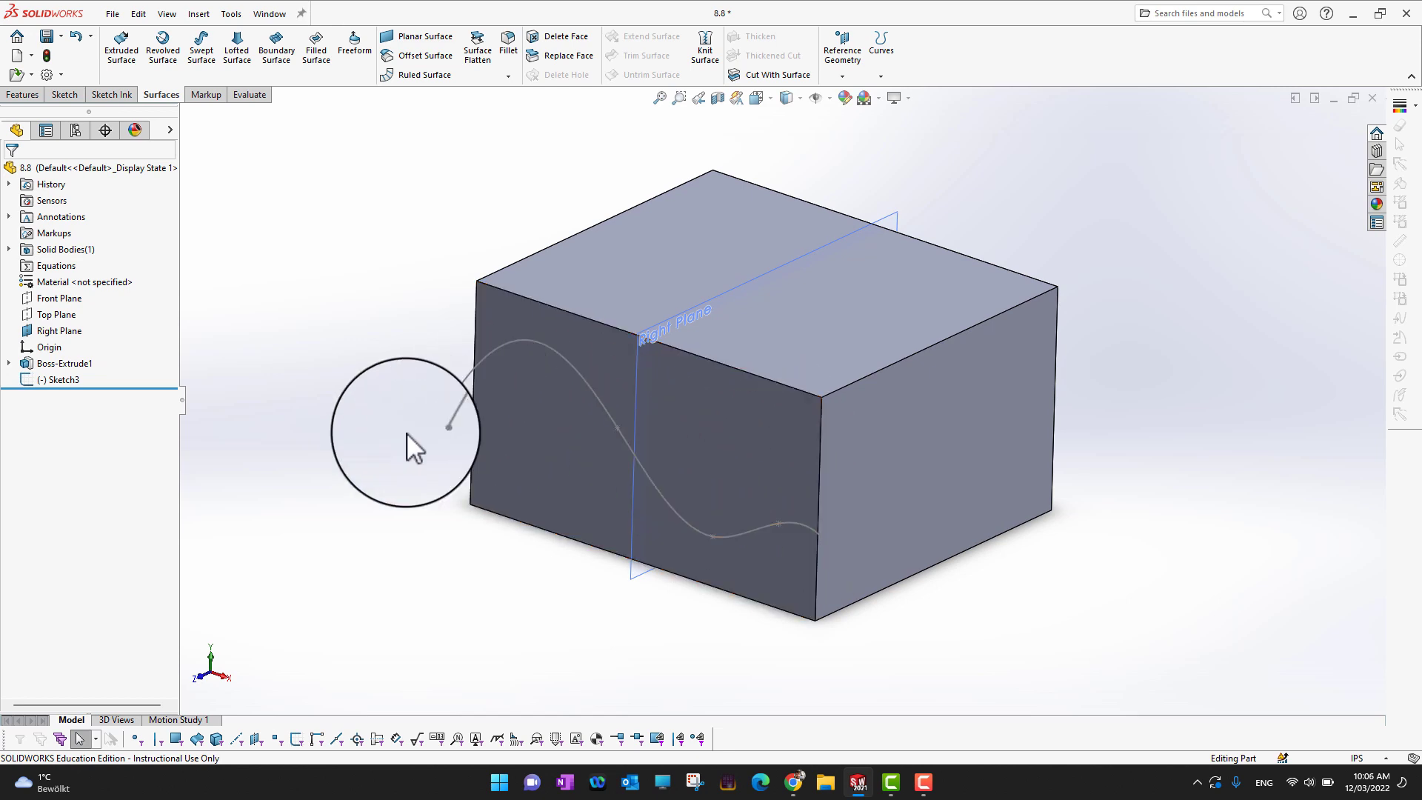
pyautogui.moveTo(350, 407); pyautogui.dragTo(432, 371, button='middle')
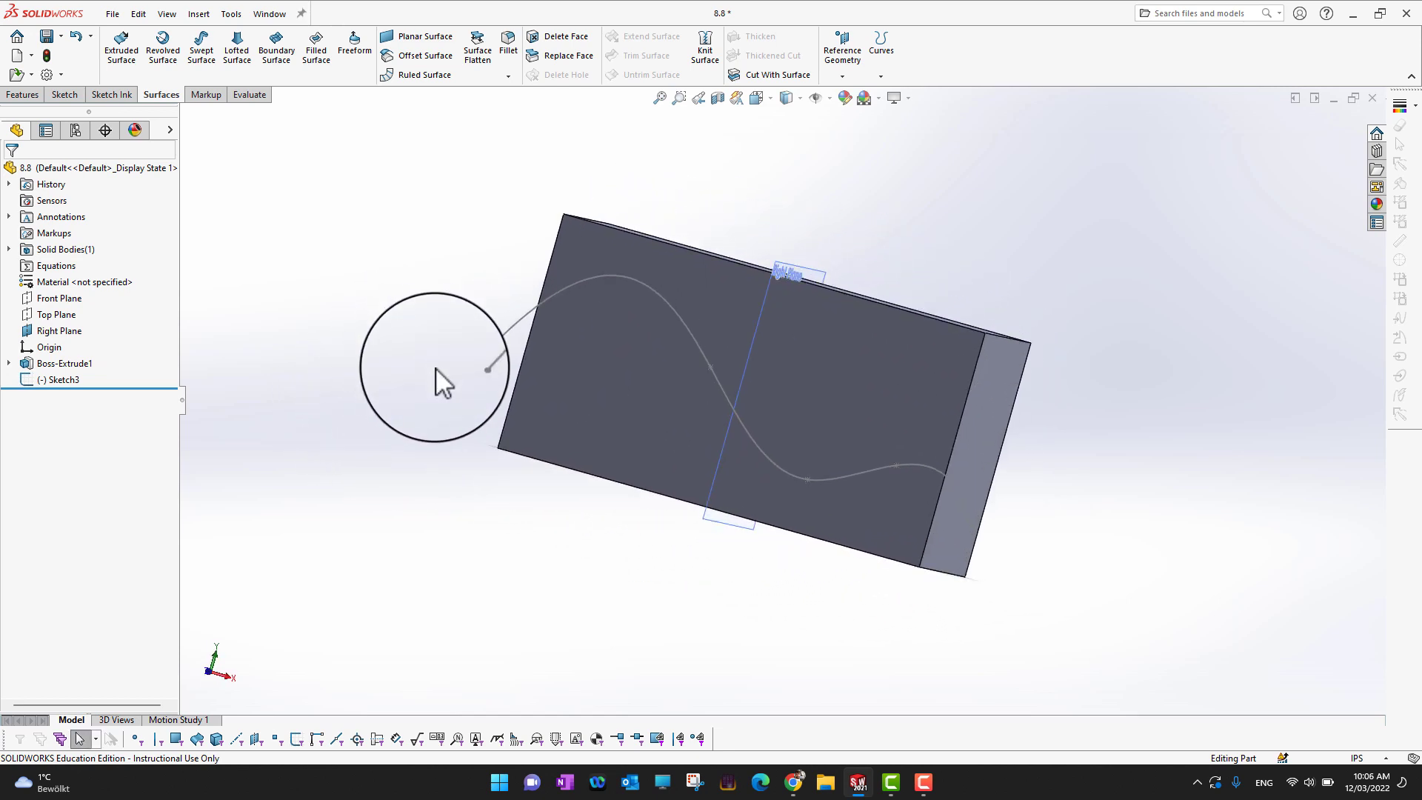
pyautogui.moveTo(296, 368); pyautogui.dragTo(280, 426, button='middle')
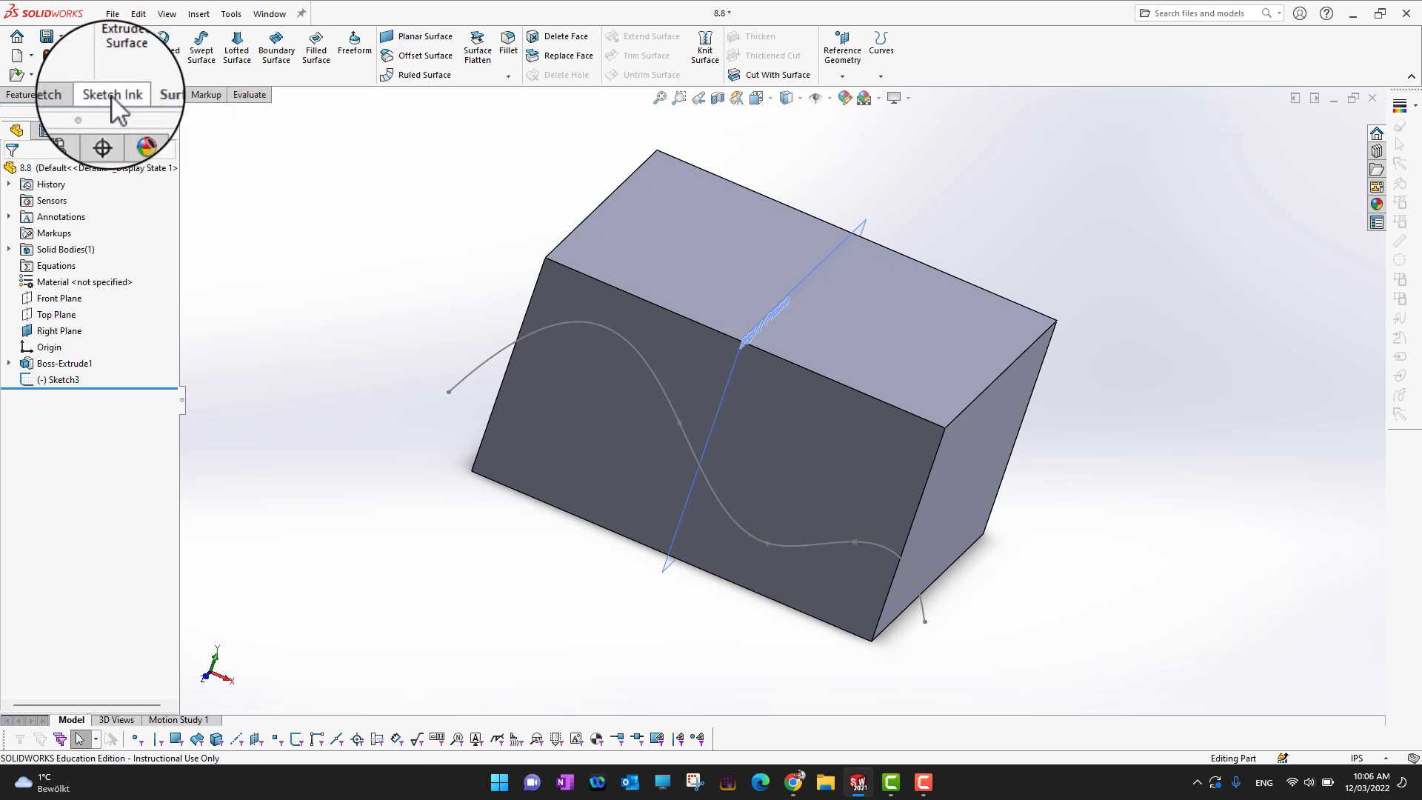
pyautogui.click(120, 57)
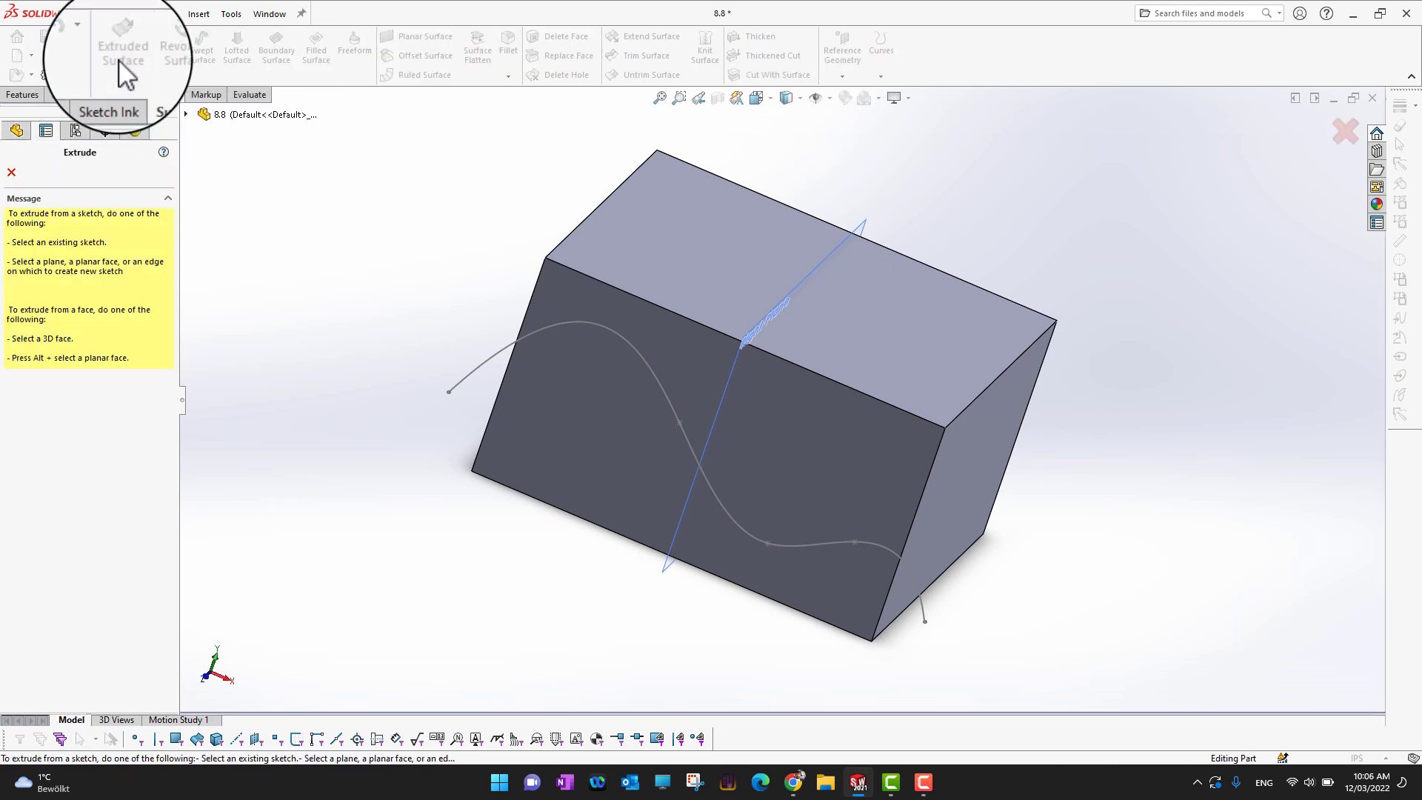
pyautogui.click(498, 354)
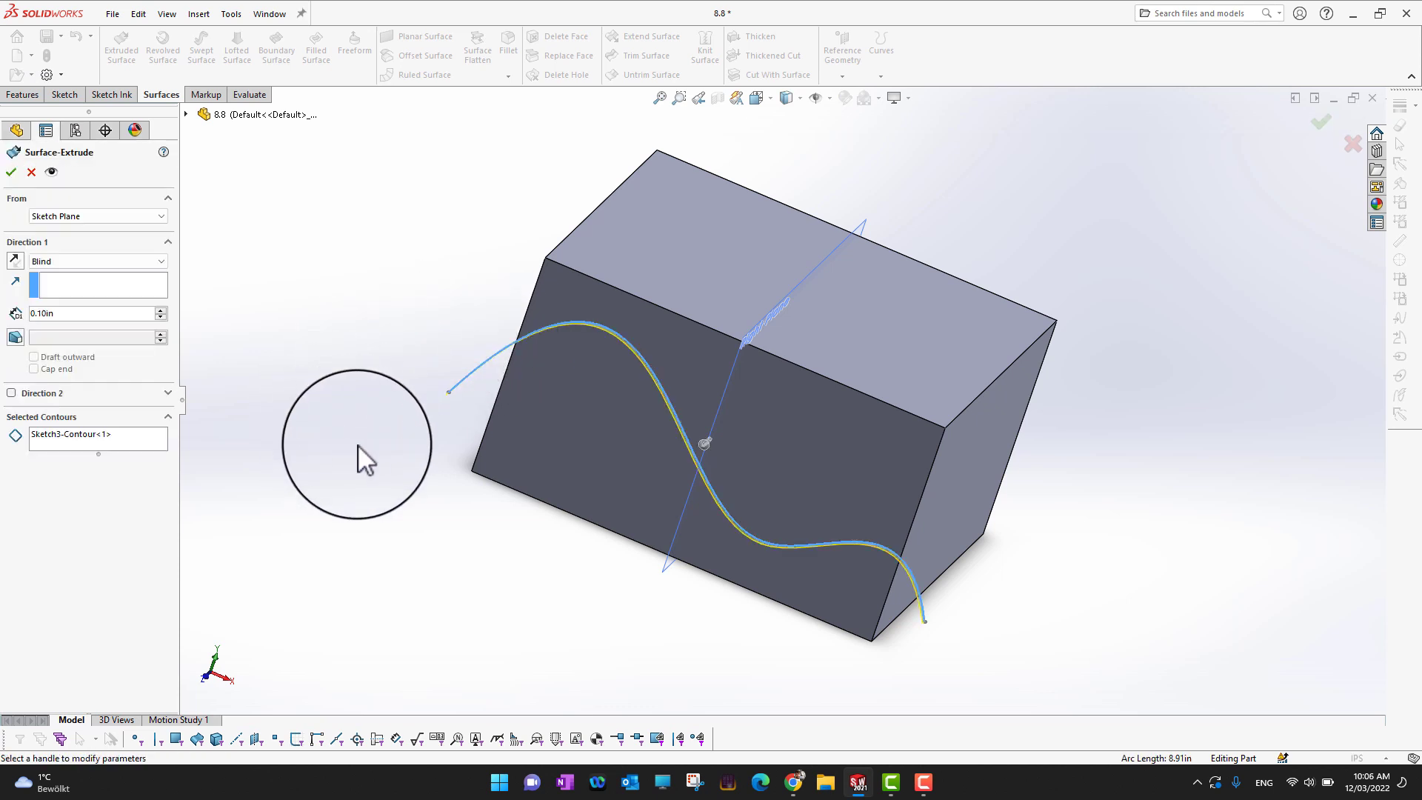
pyautogui.moveTo(358, 457)
pyautogui.mouseDown(button='middle')
pyautogui.moveTo(337, 365)
pyautogui.moveTo(327, 385)
pyautogui.mouseUp(button='middle')
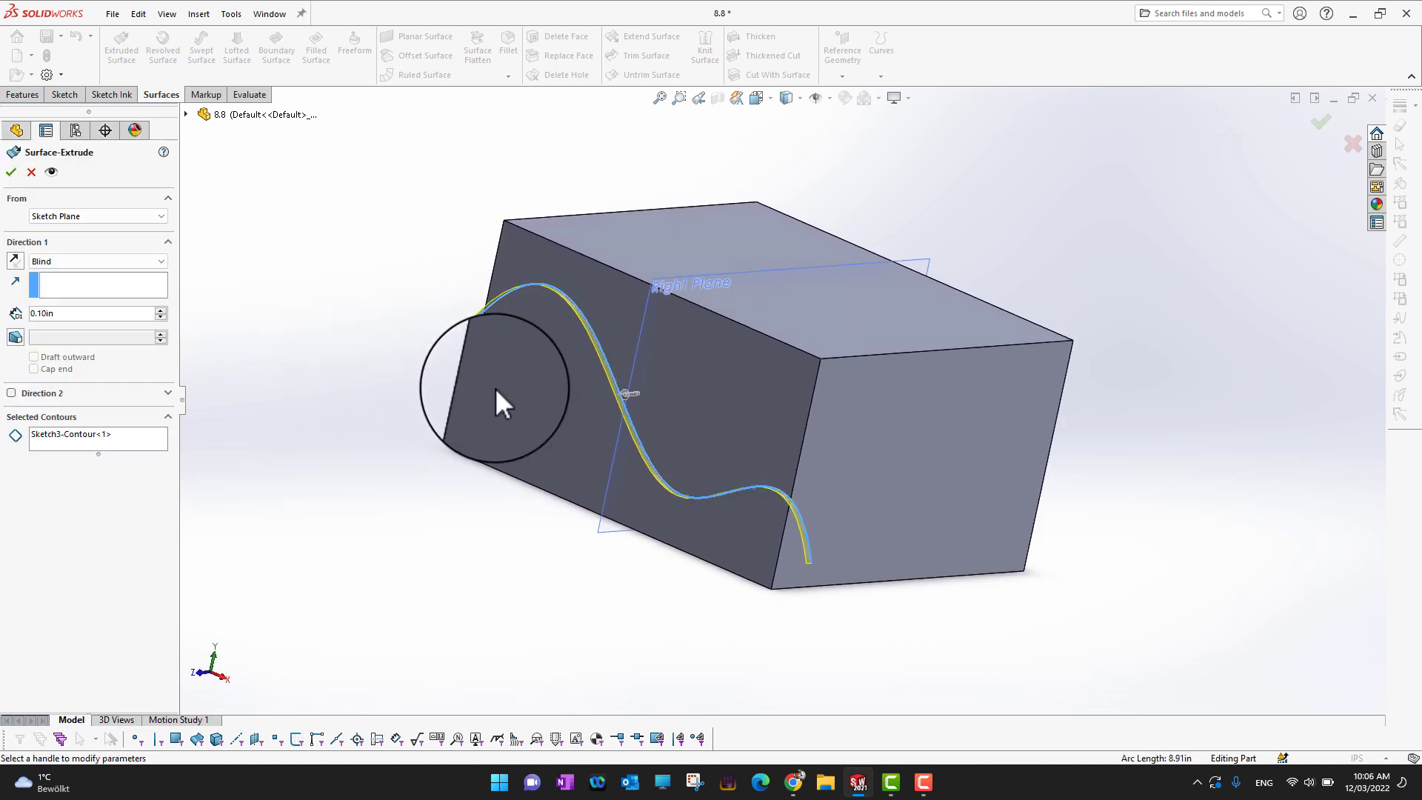
pyautogui.moveTo(624, 394)
pyautogui.mouseDown()
pyautogui.moveTo(574, 418)
pyautogui.moveTo(615, 399)
pyautogui.mouseUp()
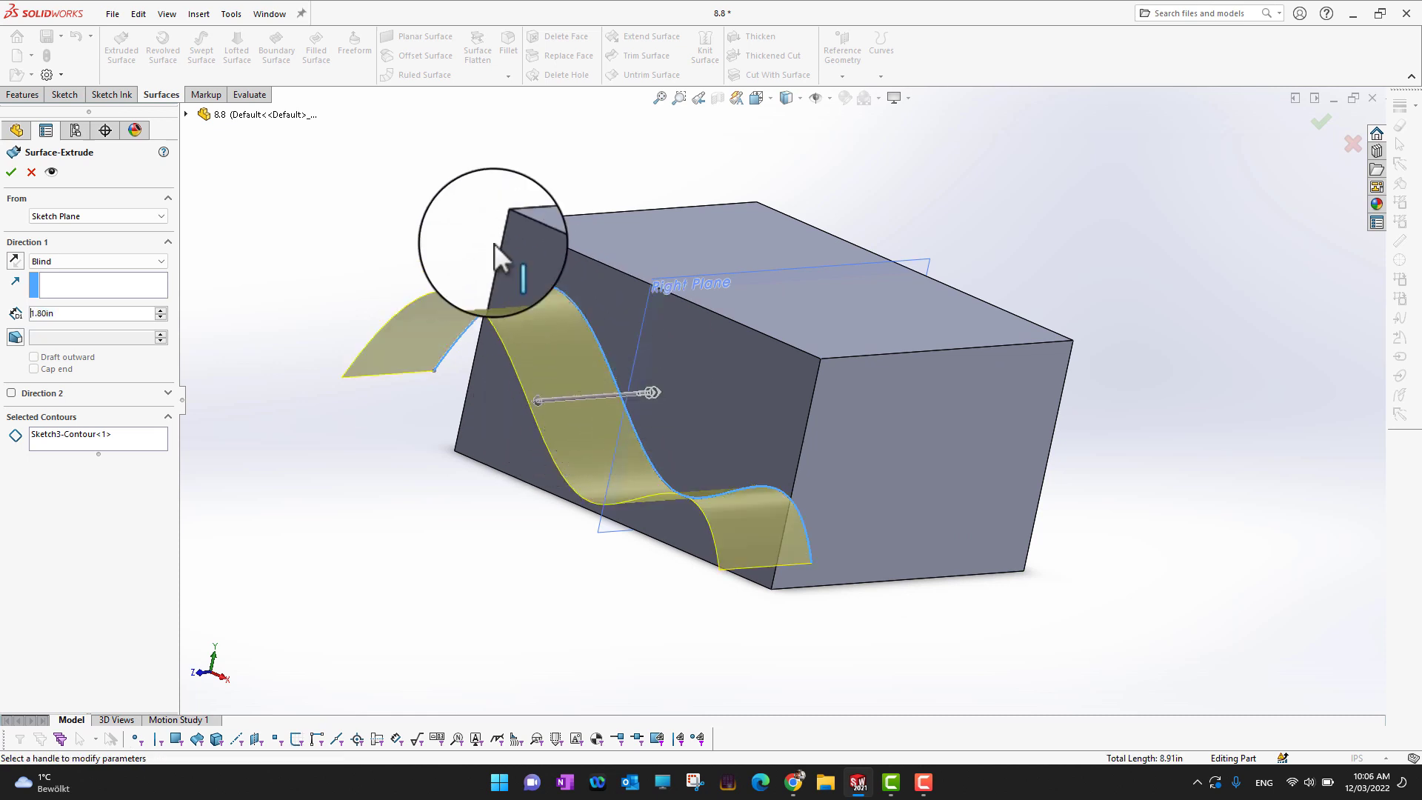
pyautogui.moveTo(446, 223); pyautogui.dragTo(408, 258, button='middle')
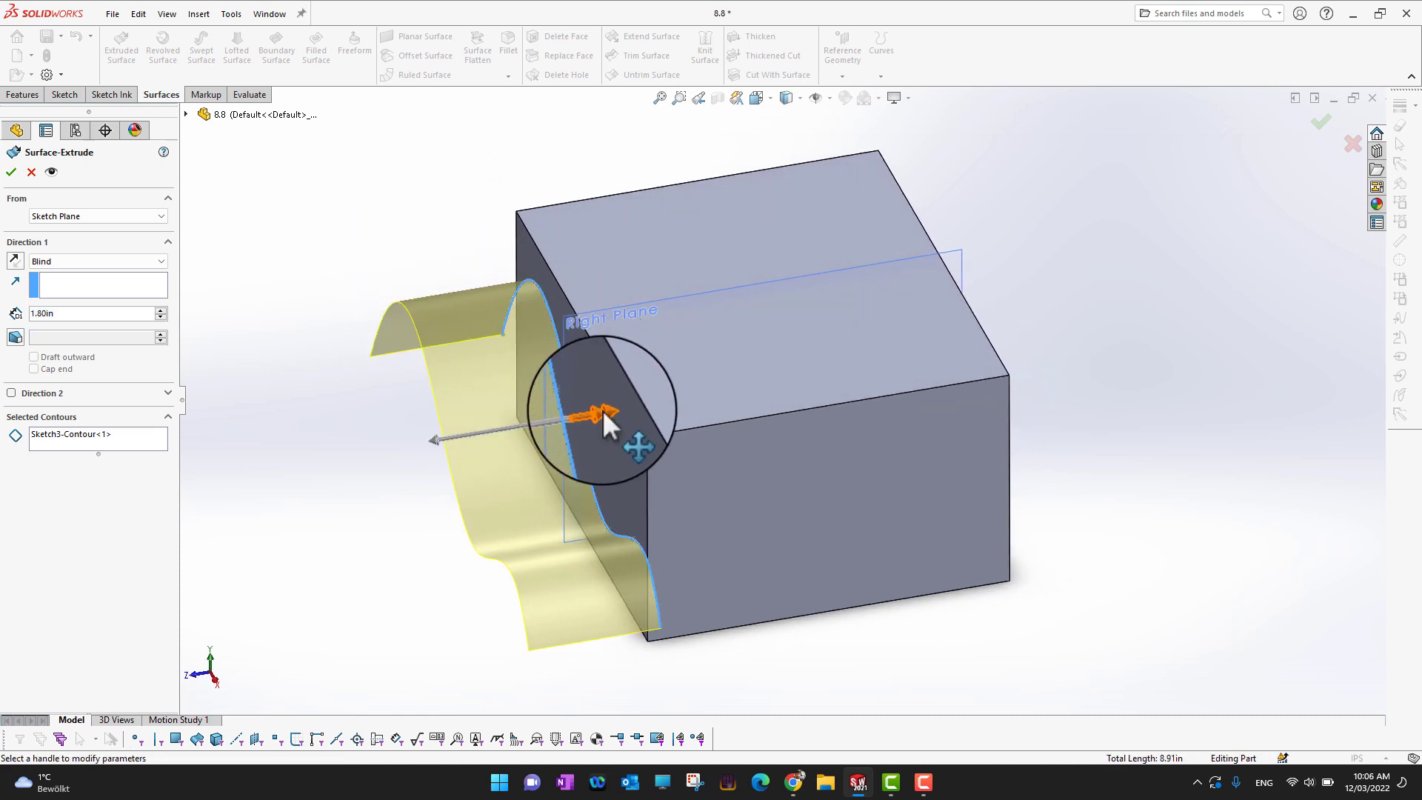
pyautogui.moveTo(602, 411)
pyautogui.mouseDown()
pyautogui.moveTo(825, 357)
pyautogui.moveTo(1007, 379)
pyautogui.moveTo(1076, 363)
pyautogui.mouseUp()
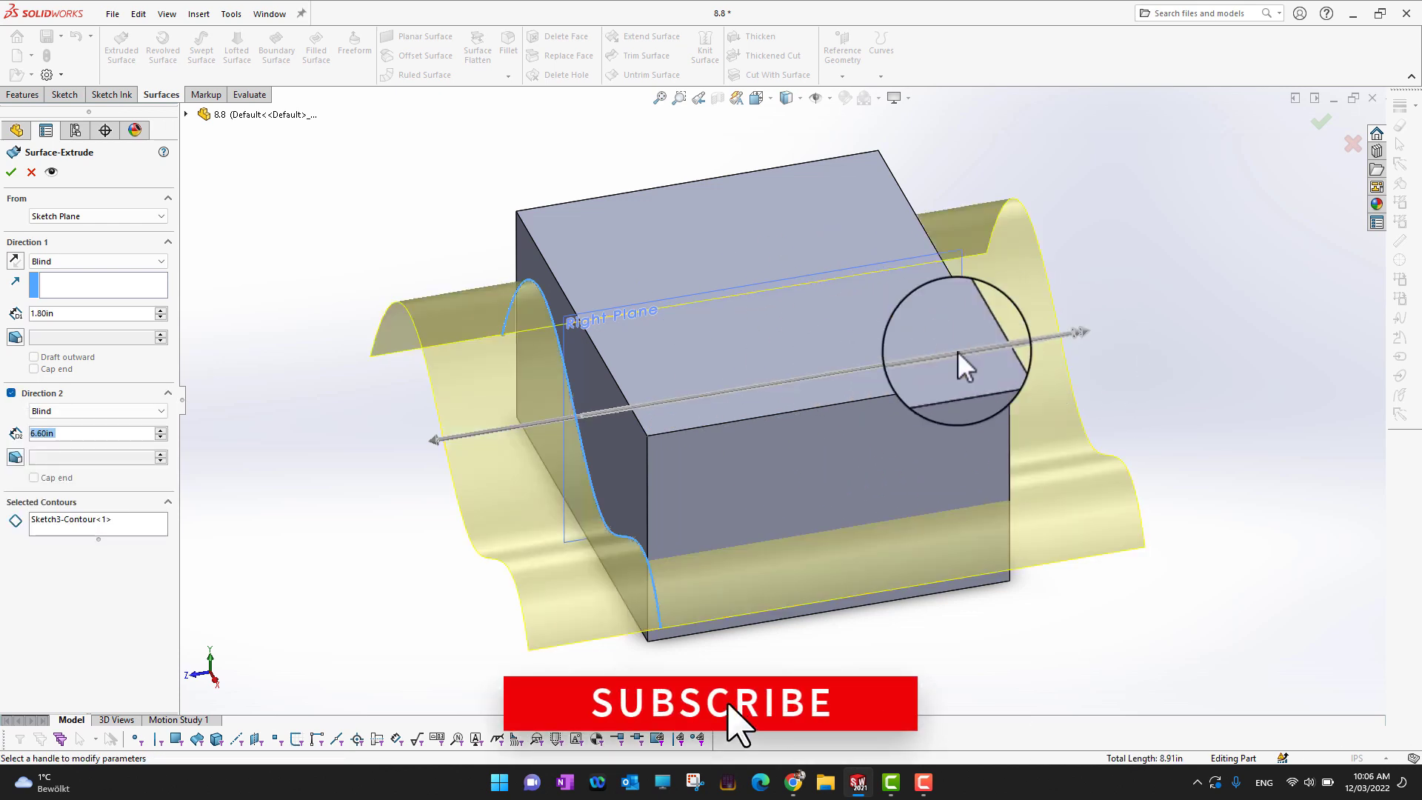
pyautogui.click(14, 170)
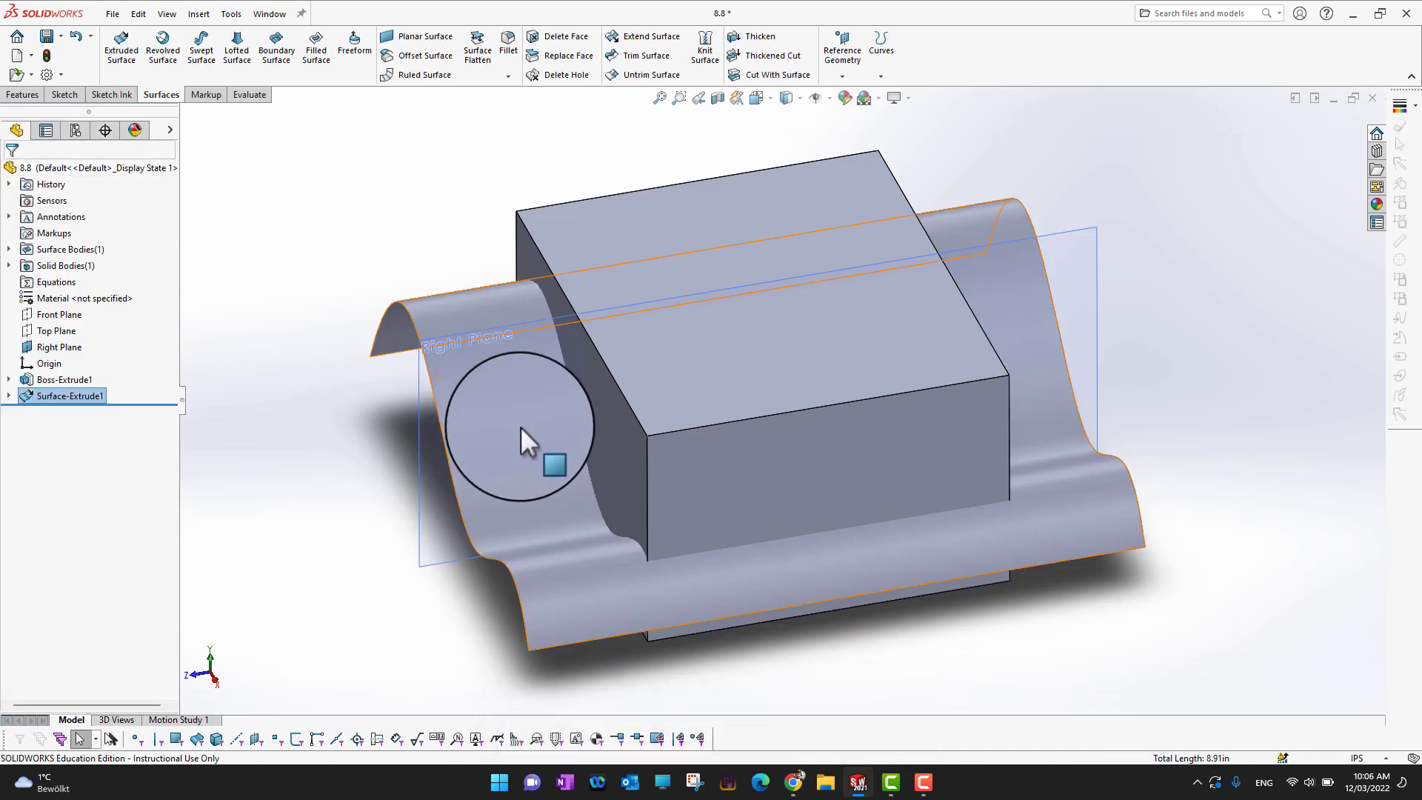
# Apply a red colour appearance to the wavy extruded surface.
pyautogui.moveTo(308, 498); pyautogui.dragTo(691, 460, button='middle')
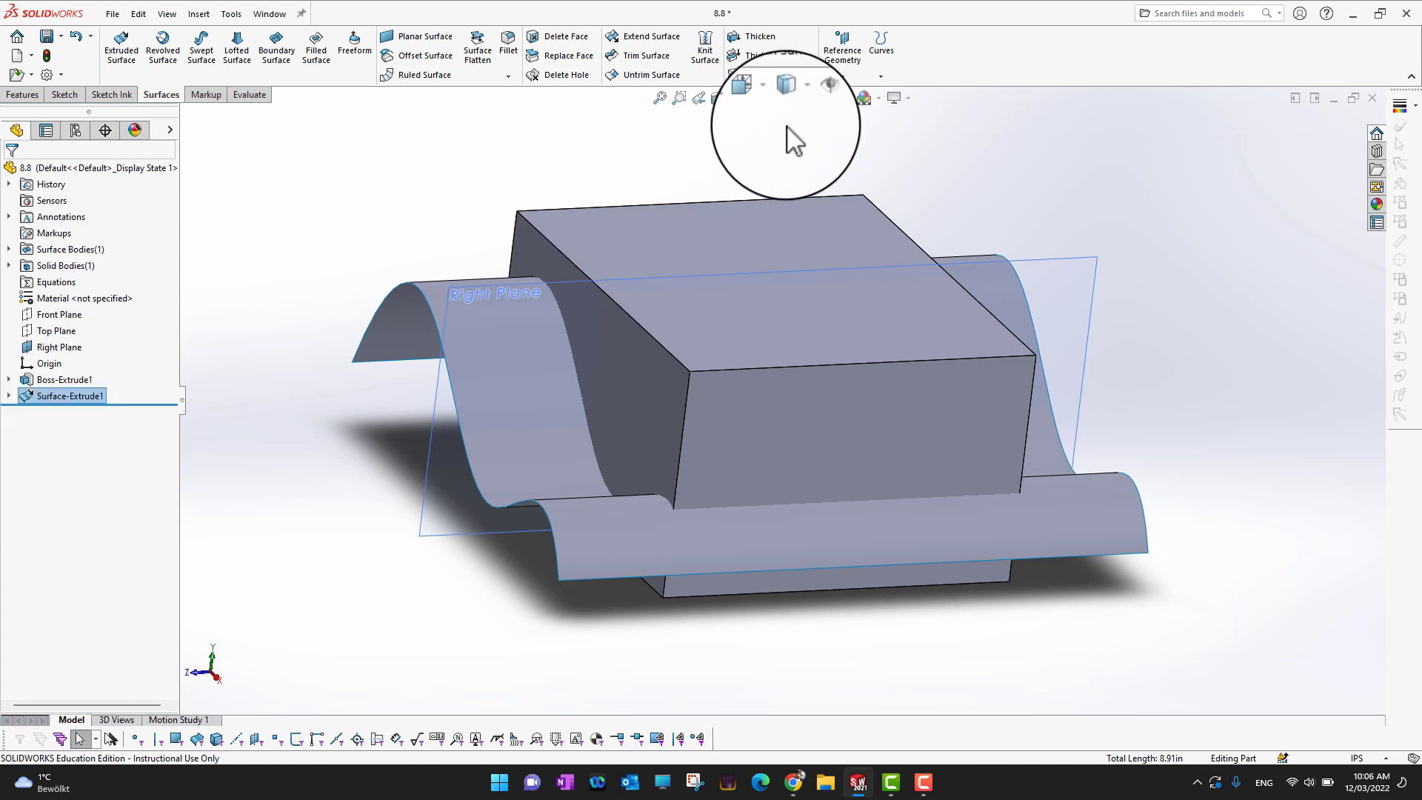
pyautogui.click(845, 96)
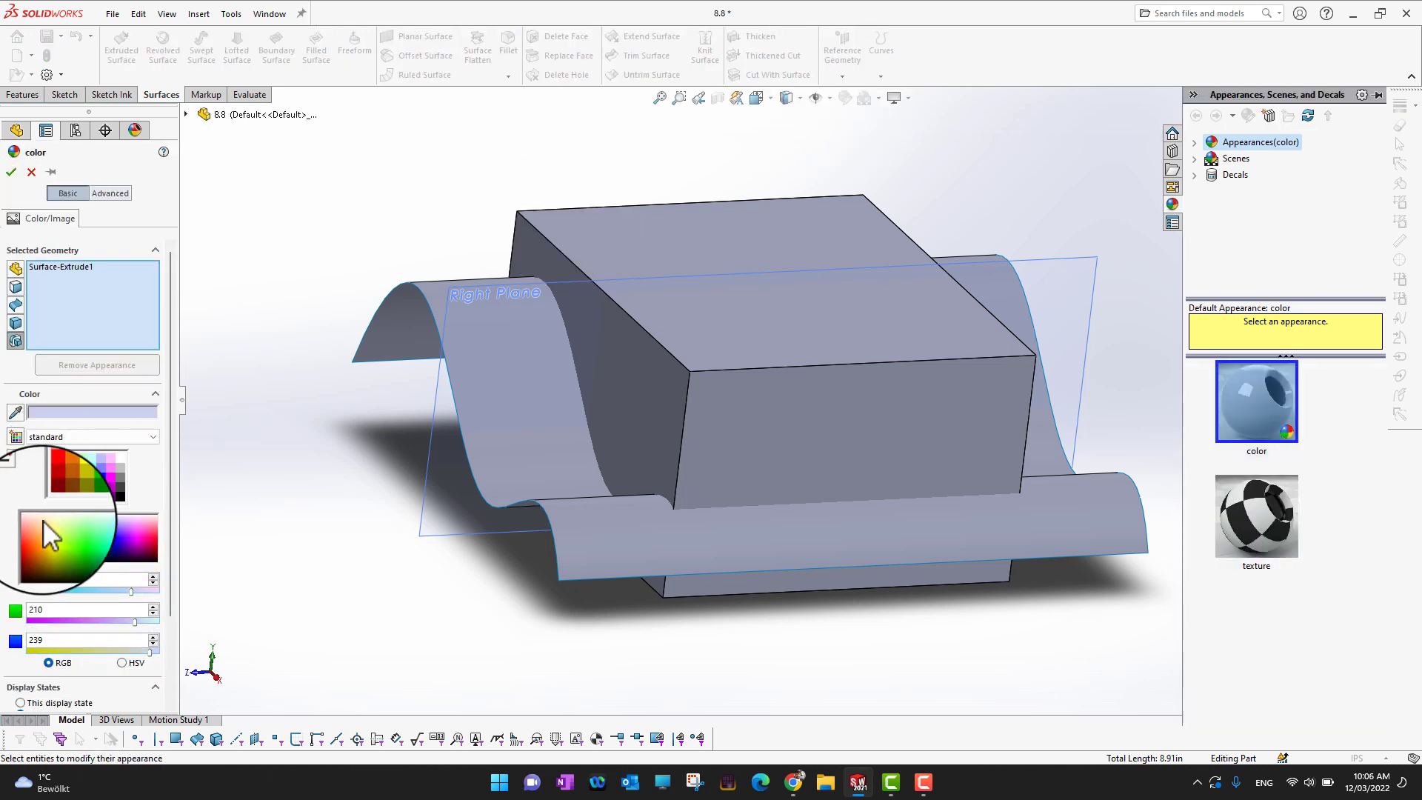
pyautogui.click(53, 478)
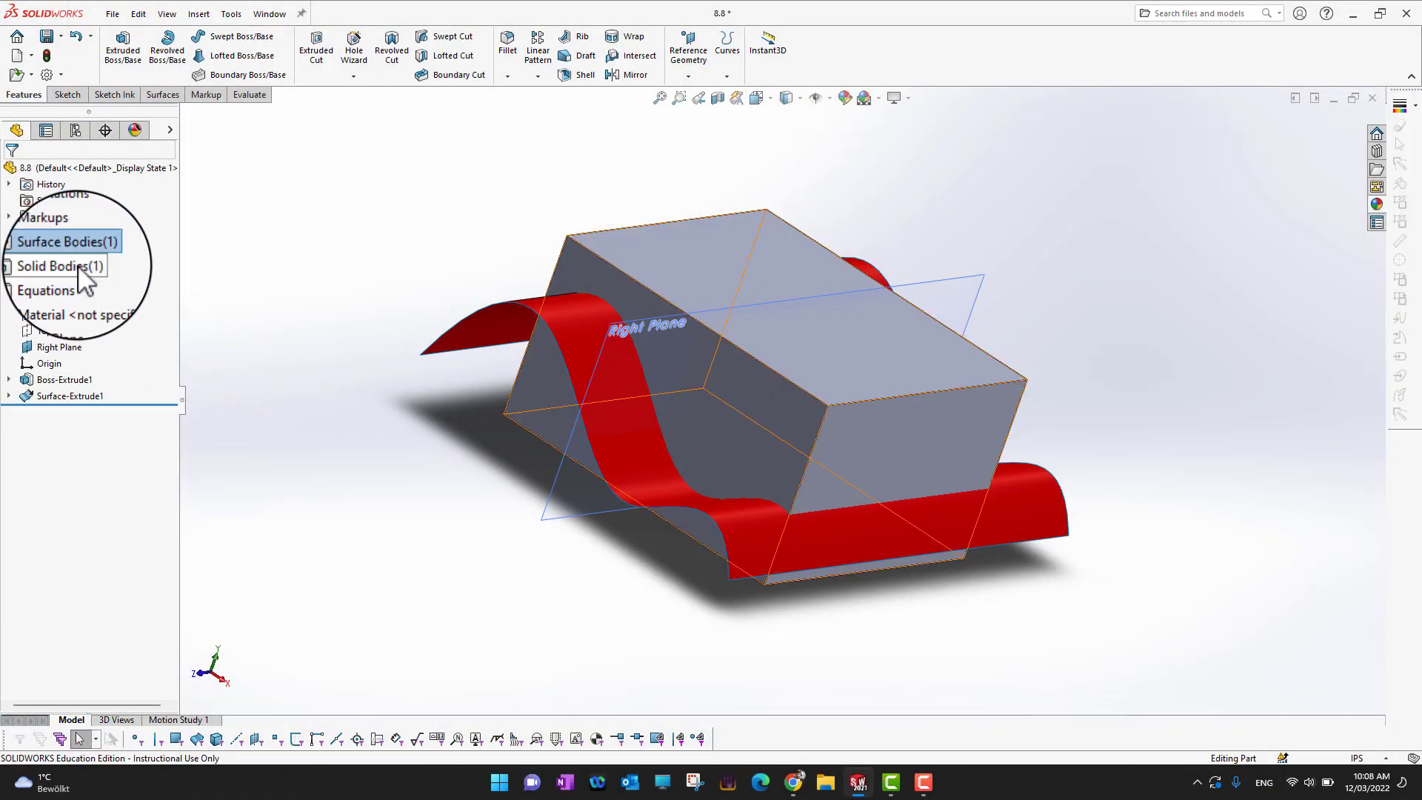
# Examine which bodies the part contains by highlighting the solid box body and the wavy surface body in turn.
pyautogui.click(8, 265)
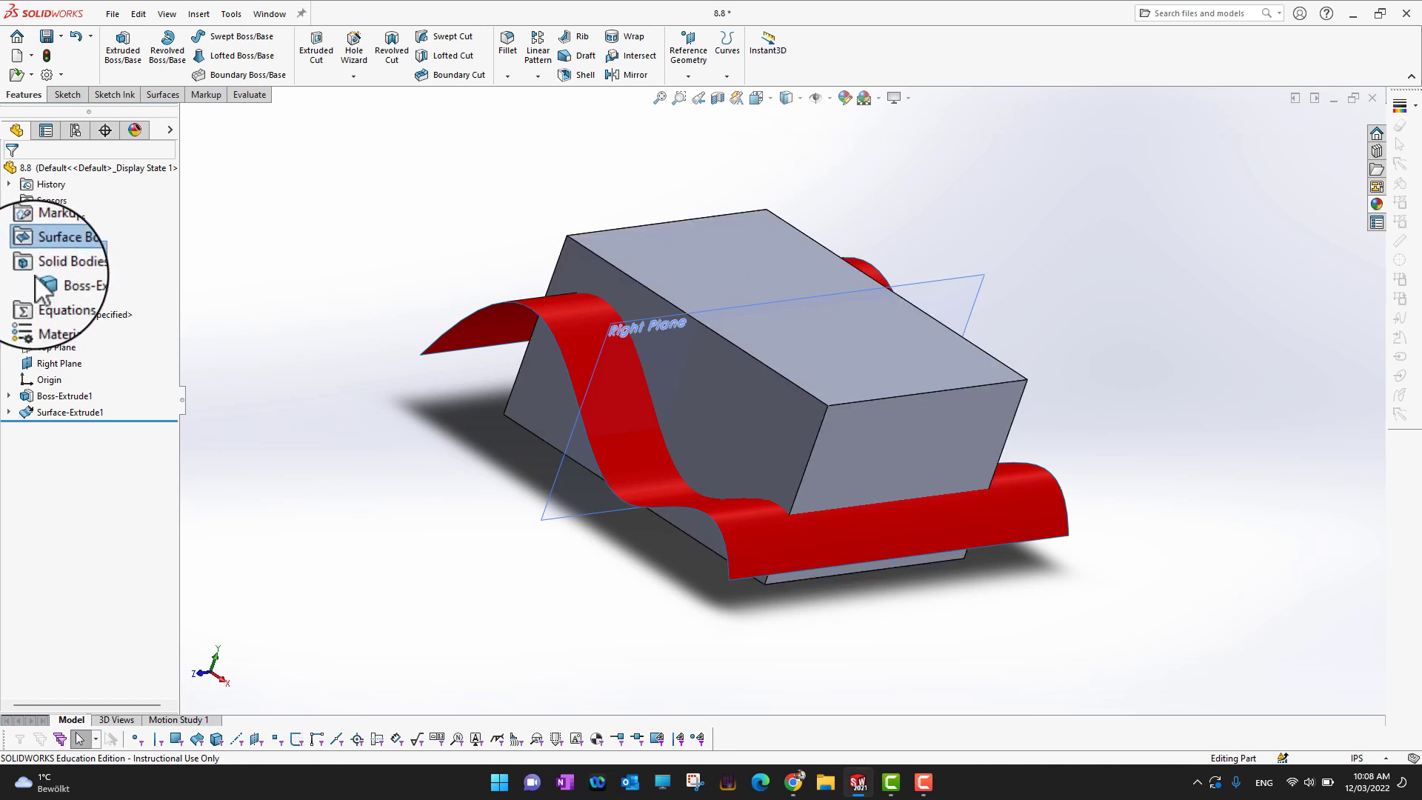
pyautogui.click(49, 282)
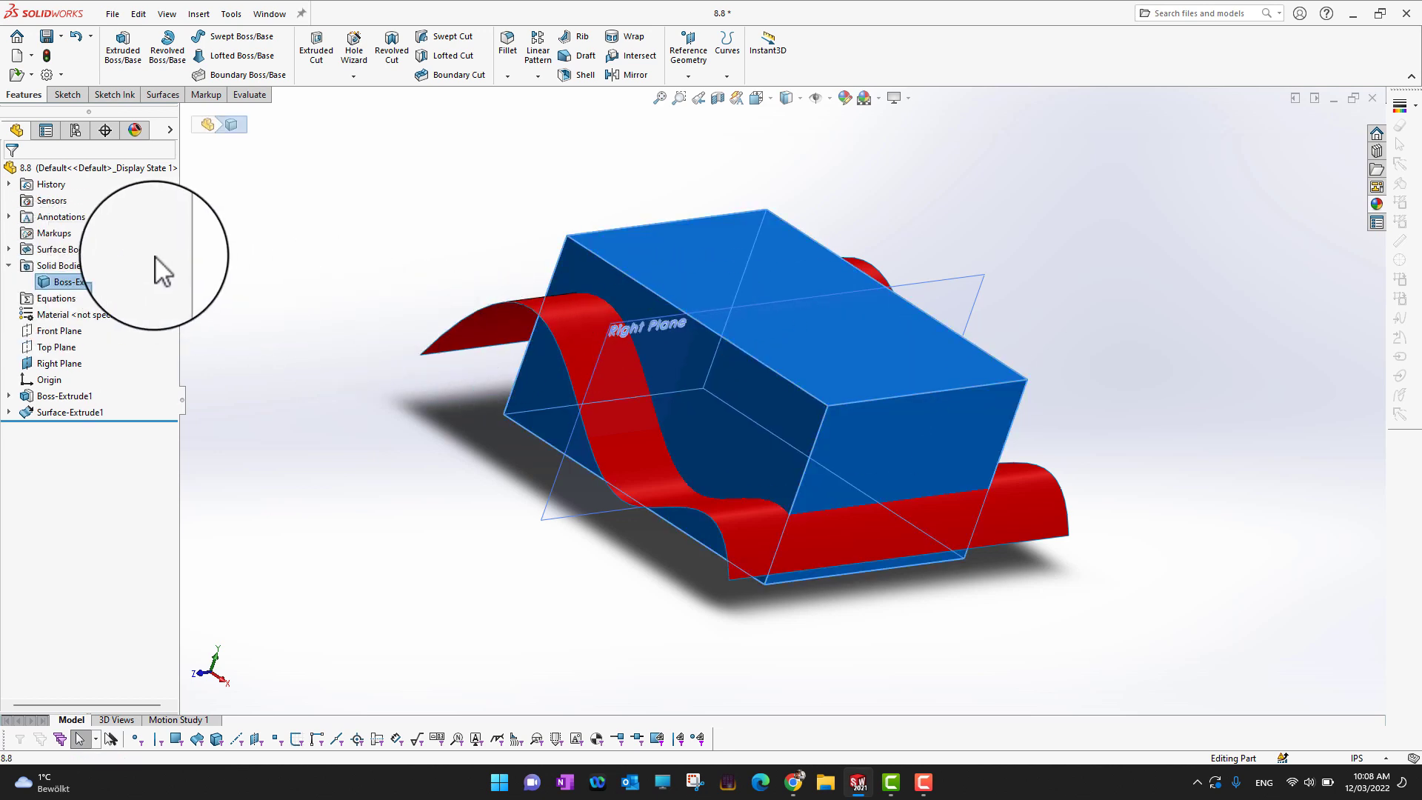
pyautogui.click(8, 249)
pyautogui.click(74, 265)
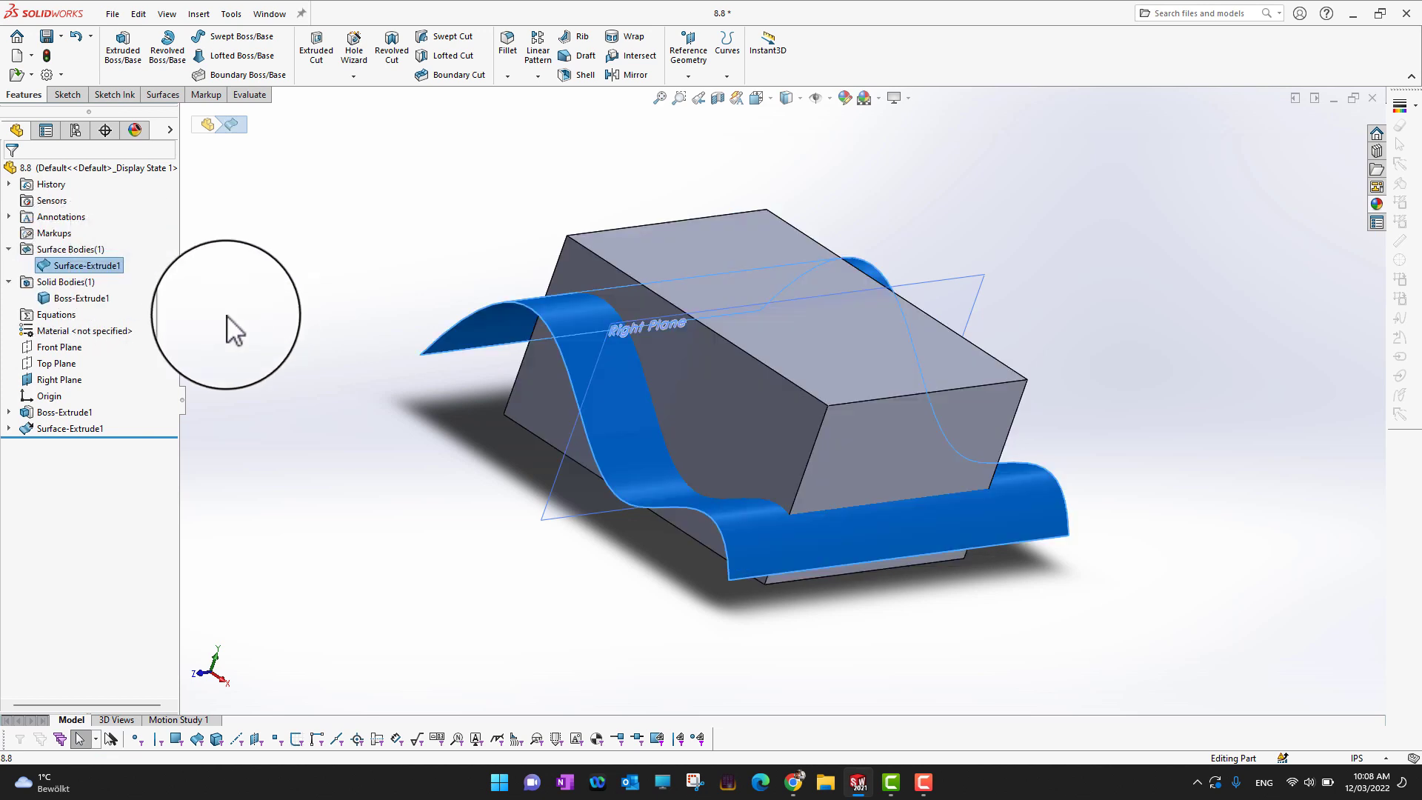
pyautogui.click(292, 406)
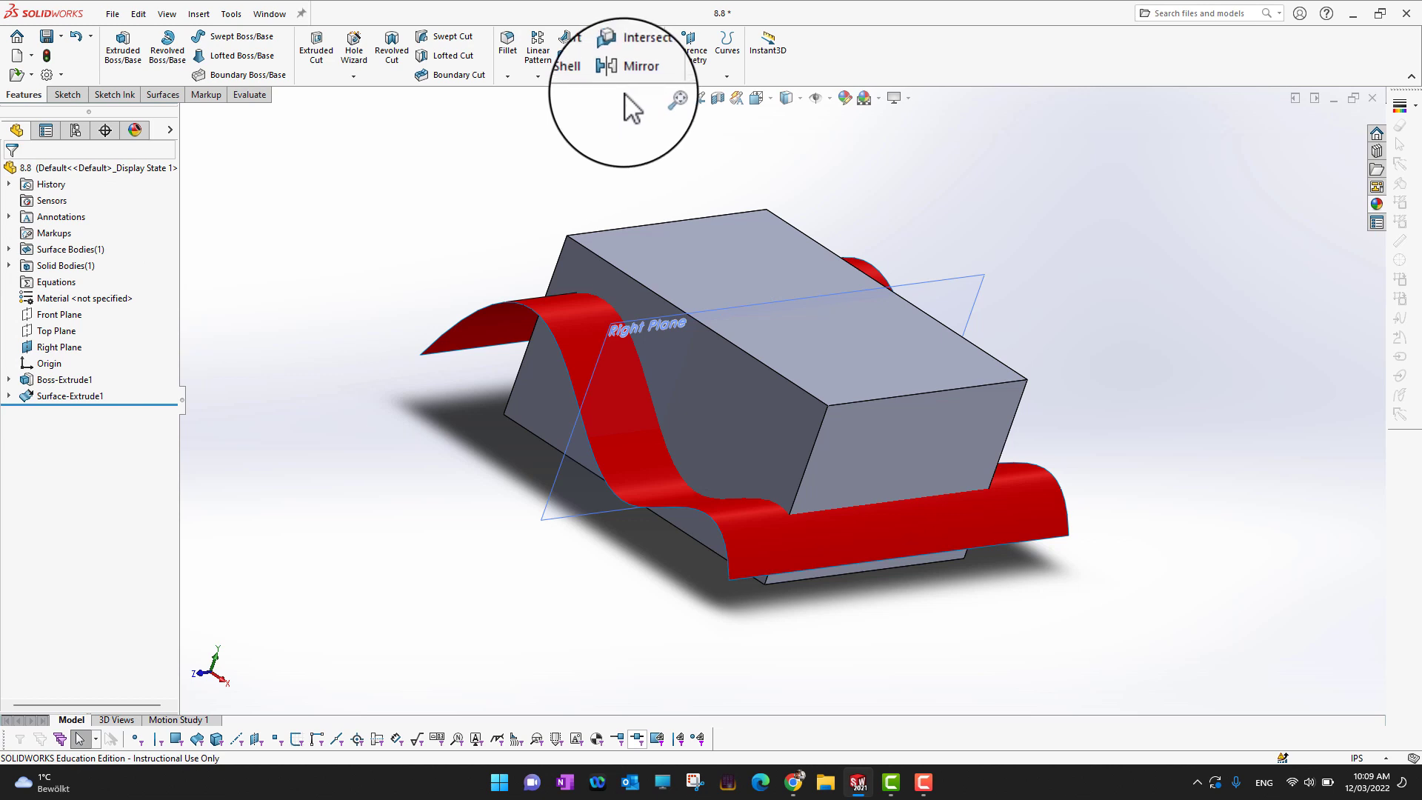
# Compute the Intersect regions of the solid box and the wavy surface with the Create both option.
pyautogui.click(641, 67)
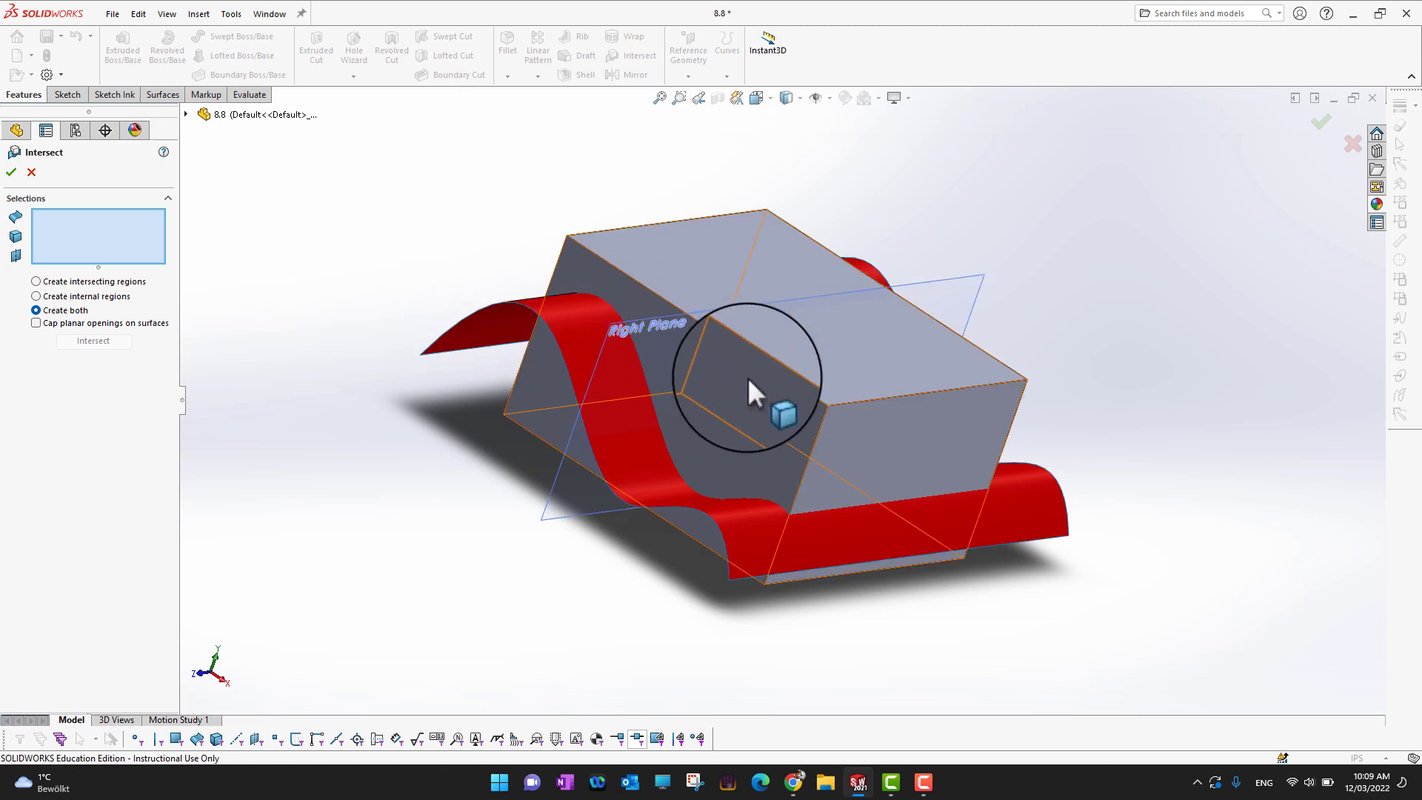
pyautogui.click(767, 389)
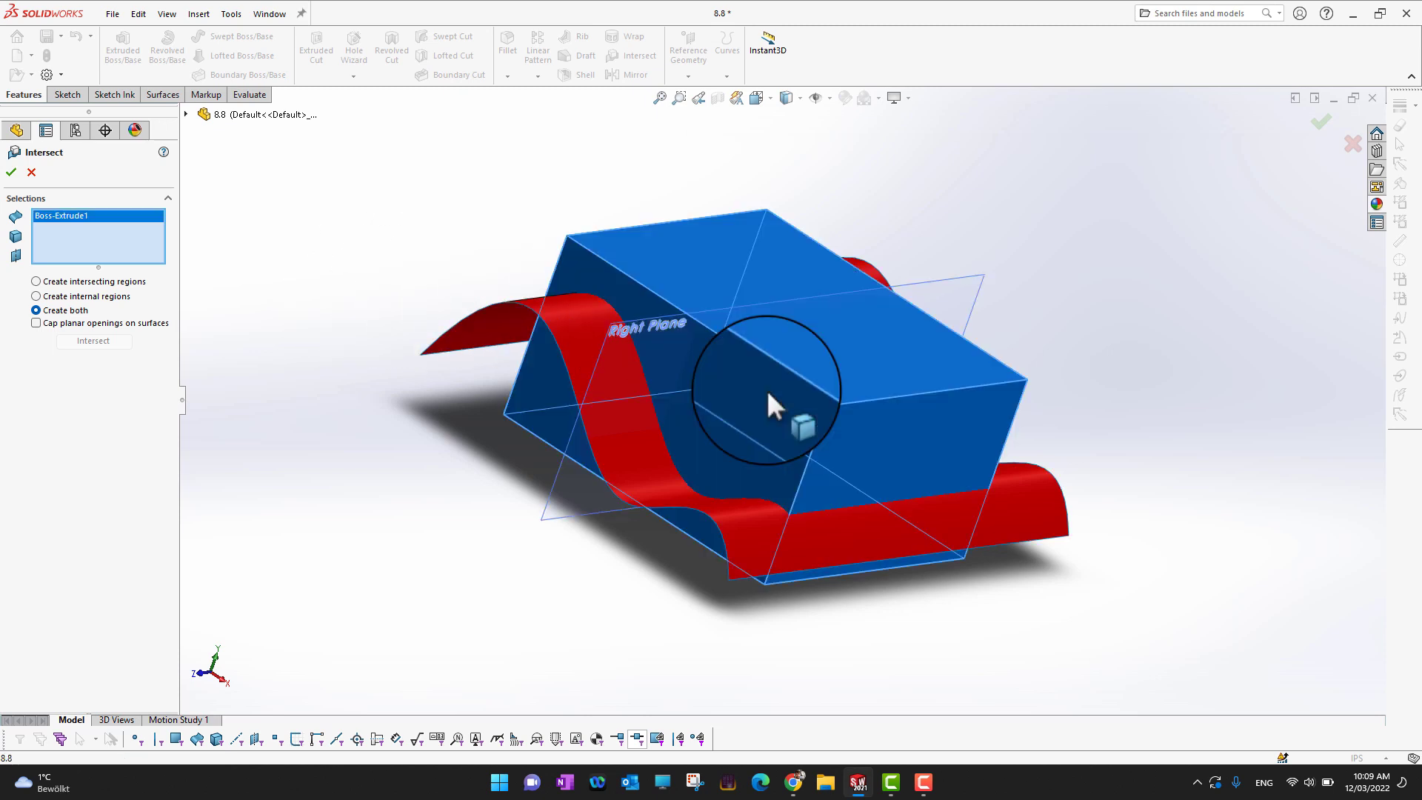
pyautogui.click(572, 320)
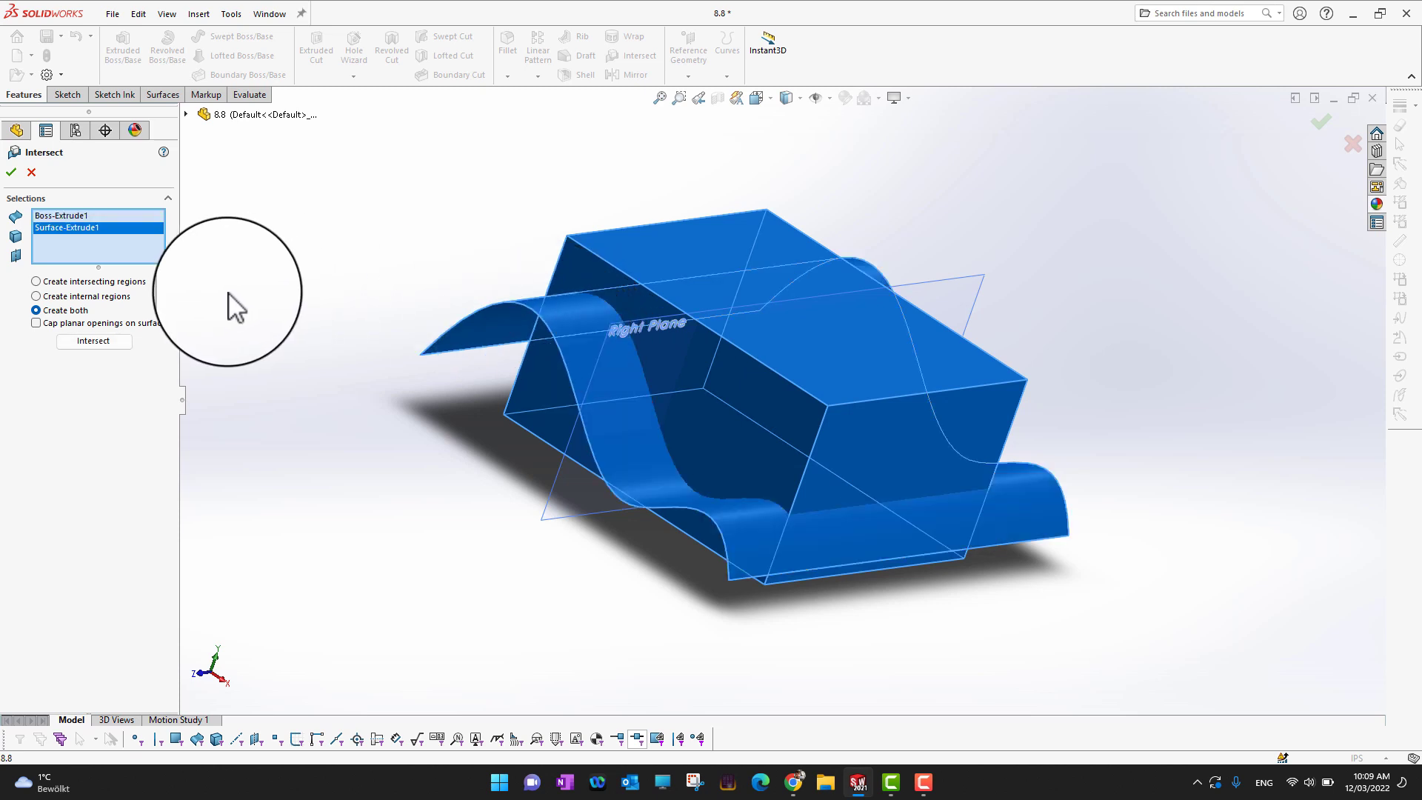
pyautogui.click(93, 338)
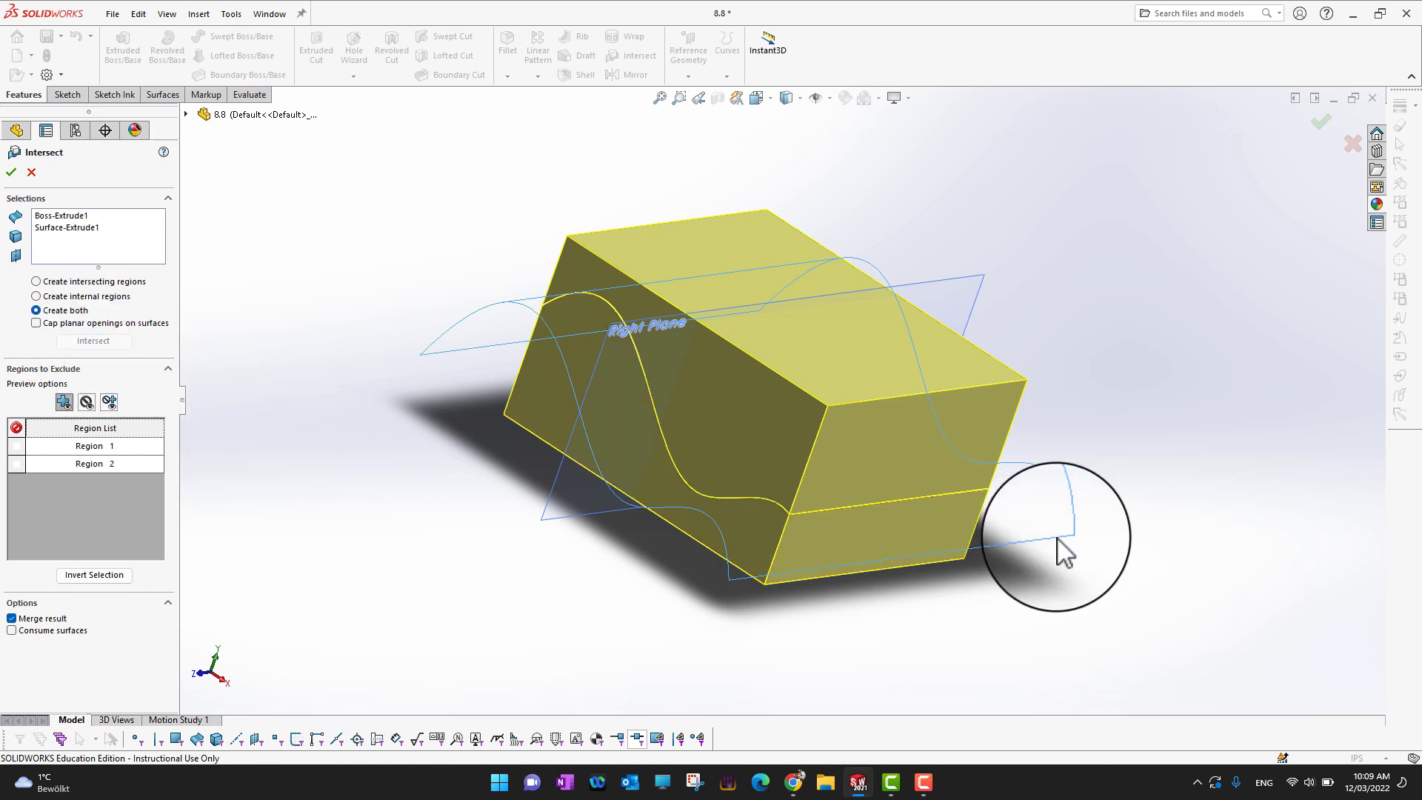
# Preview excluding Region 1 and Region 2 one at a time, include both again, and finish the Intersect with Merge result enabled.
pyautogui.moveTo(1134, 619)
pyautogui.mouseDown(button='middle')
pyautogui.moveTo(1086, 585)
pyautogui.moveTo(1118, 631)
pyautogui.mouseUp(button='middle')
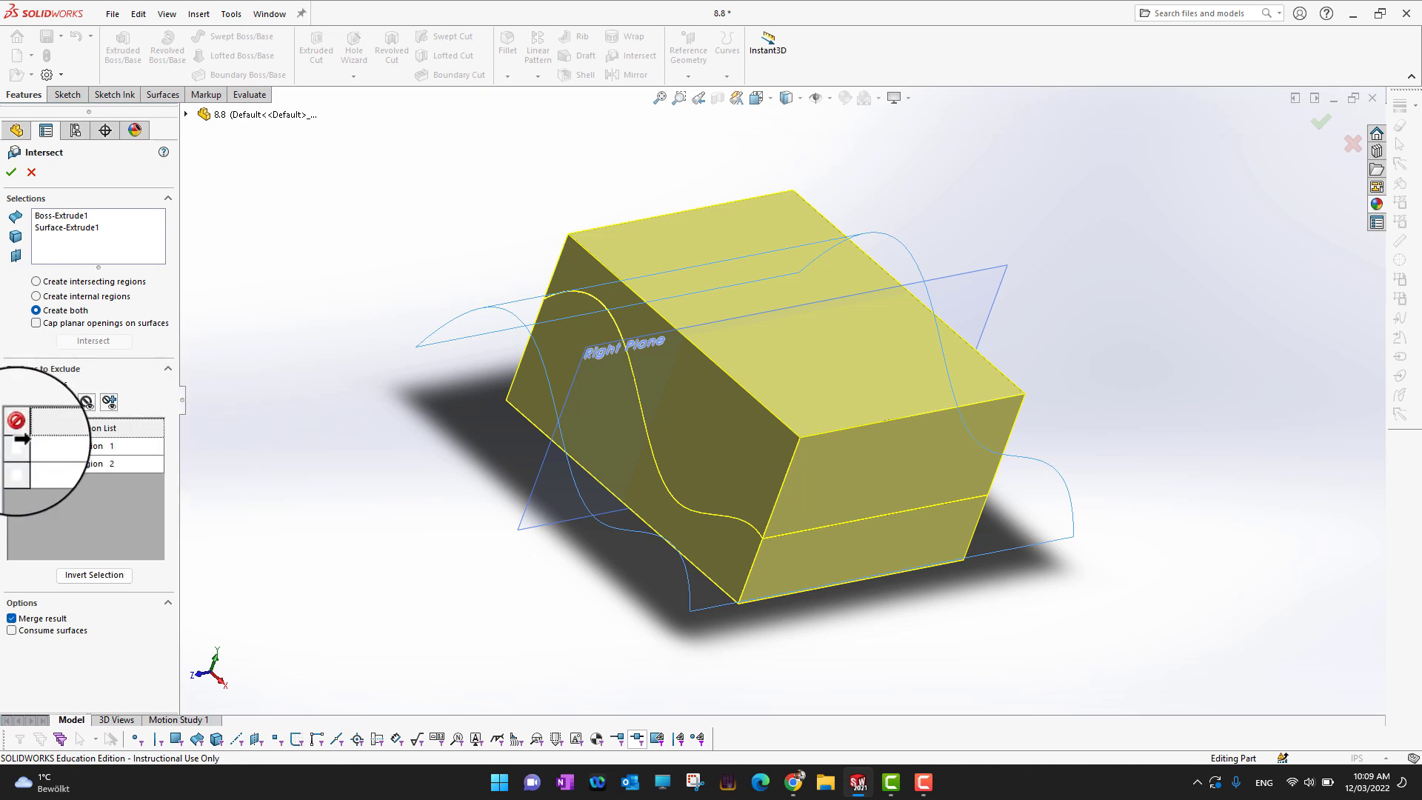
pyautogui.moveTo(226, 467); pyautogui.dragTo(229, 441, button='middle')
pyautogui.click(9, 446)
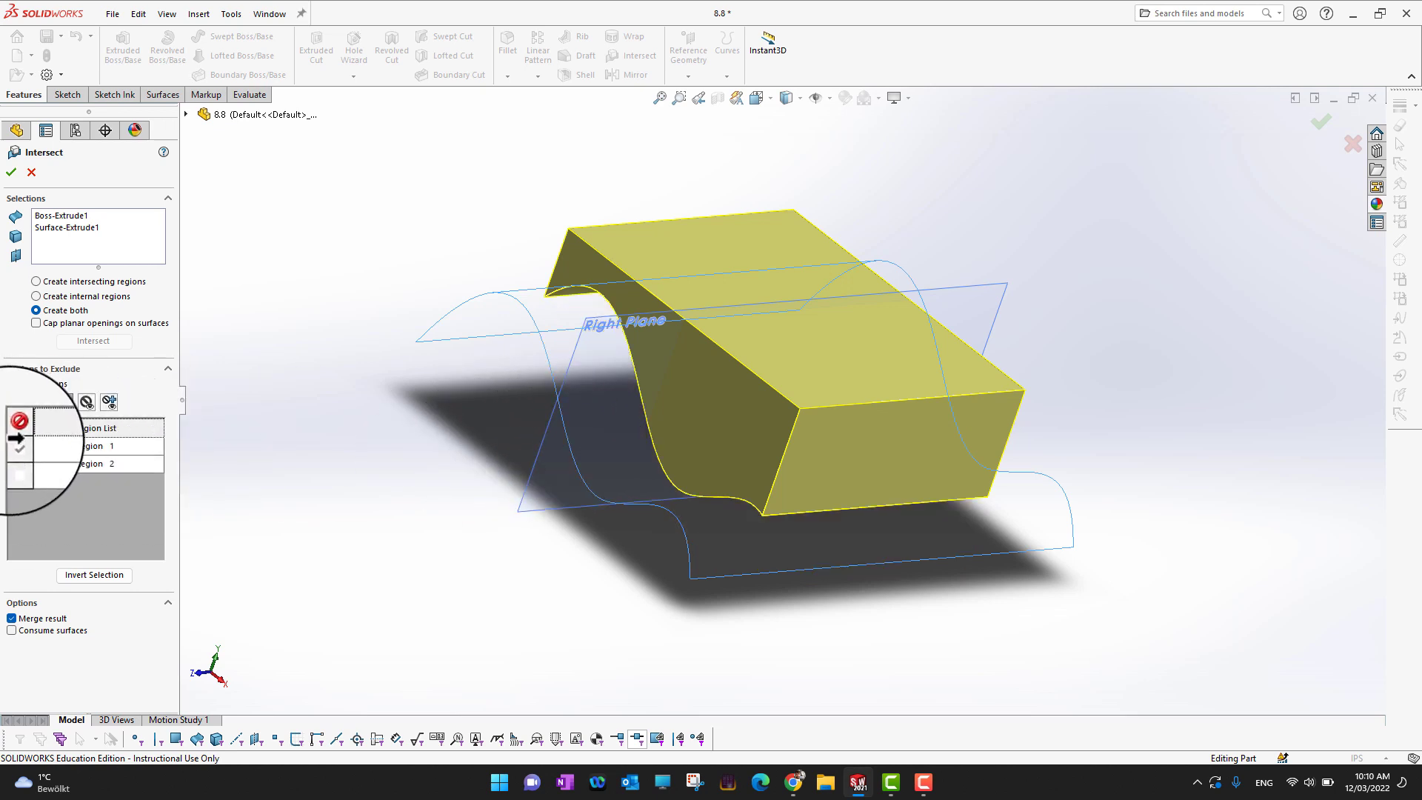
pyautogui.click(11, 446)
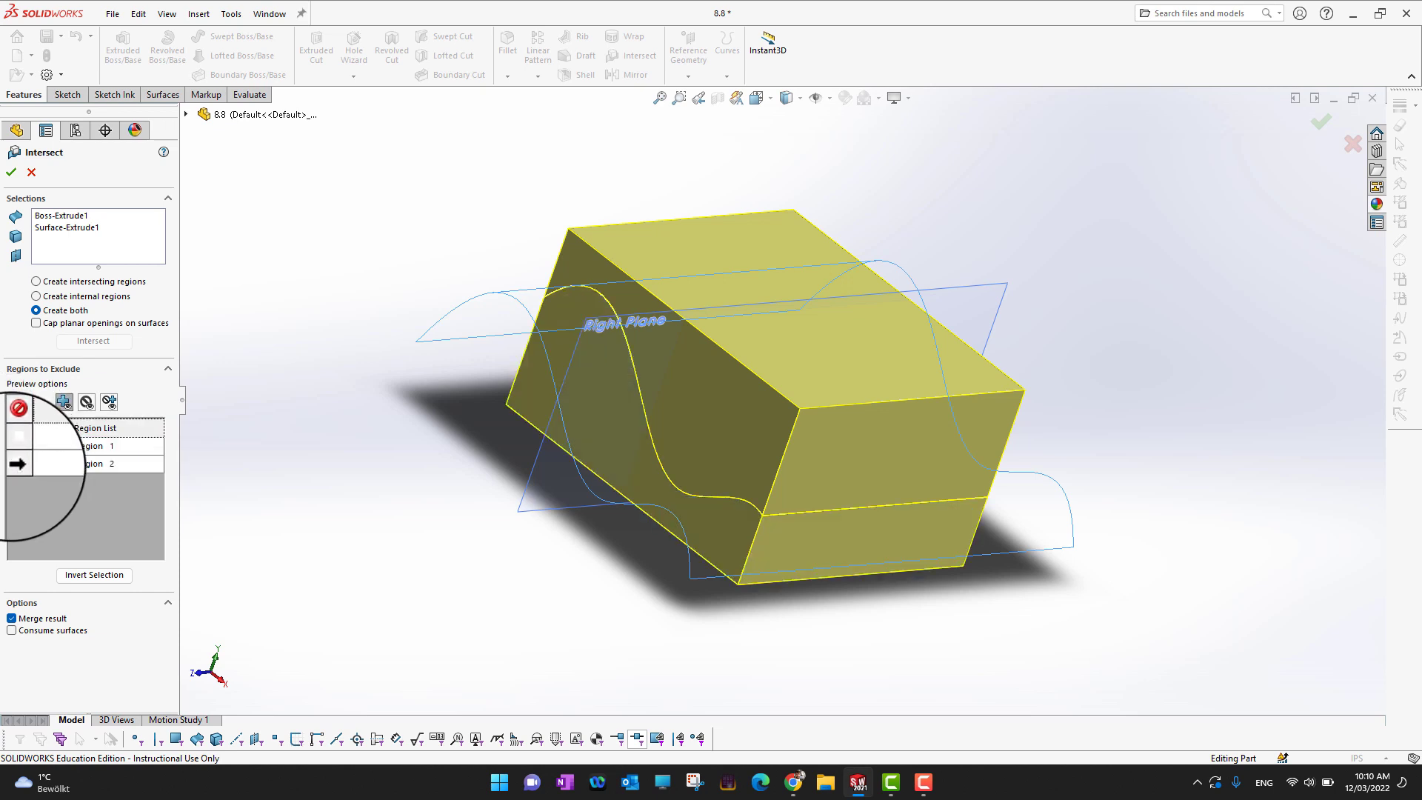
pyautogui.click(11, 464)
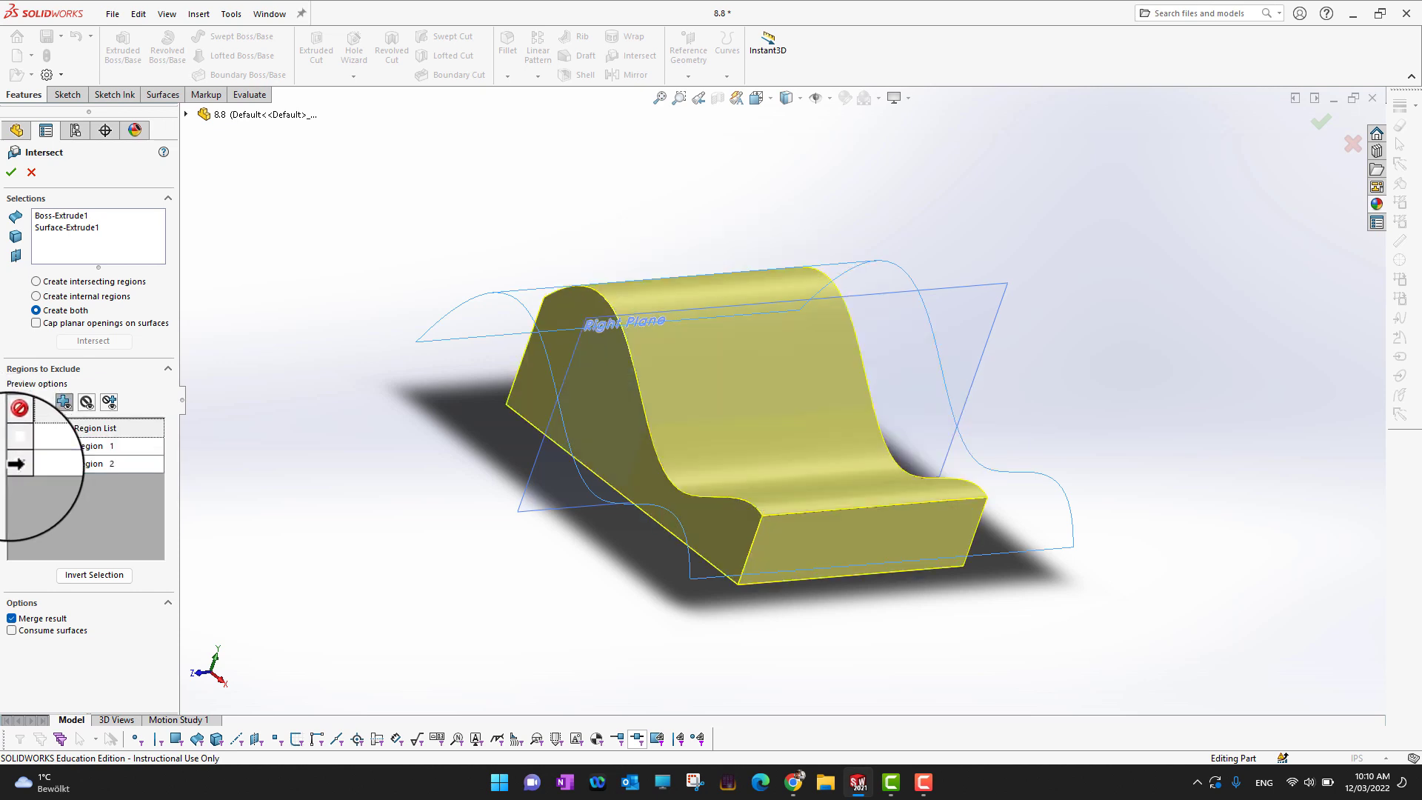
pyautogui.moveTo(1134, 372); pyautogui.dragTo(1200, 326, button='middle')
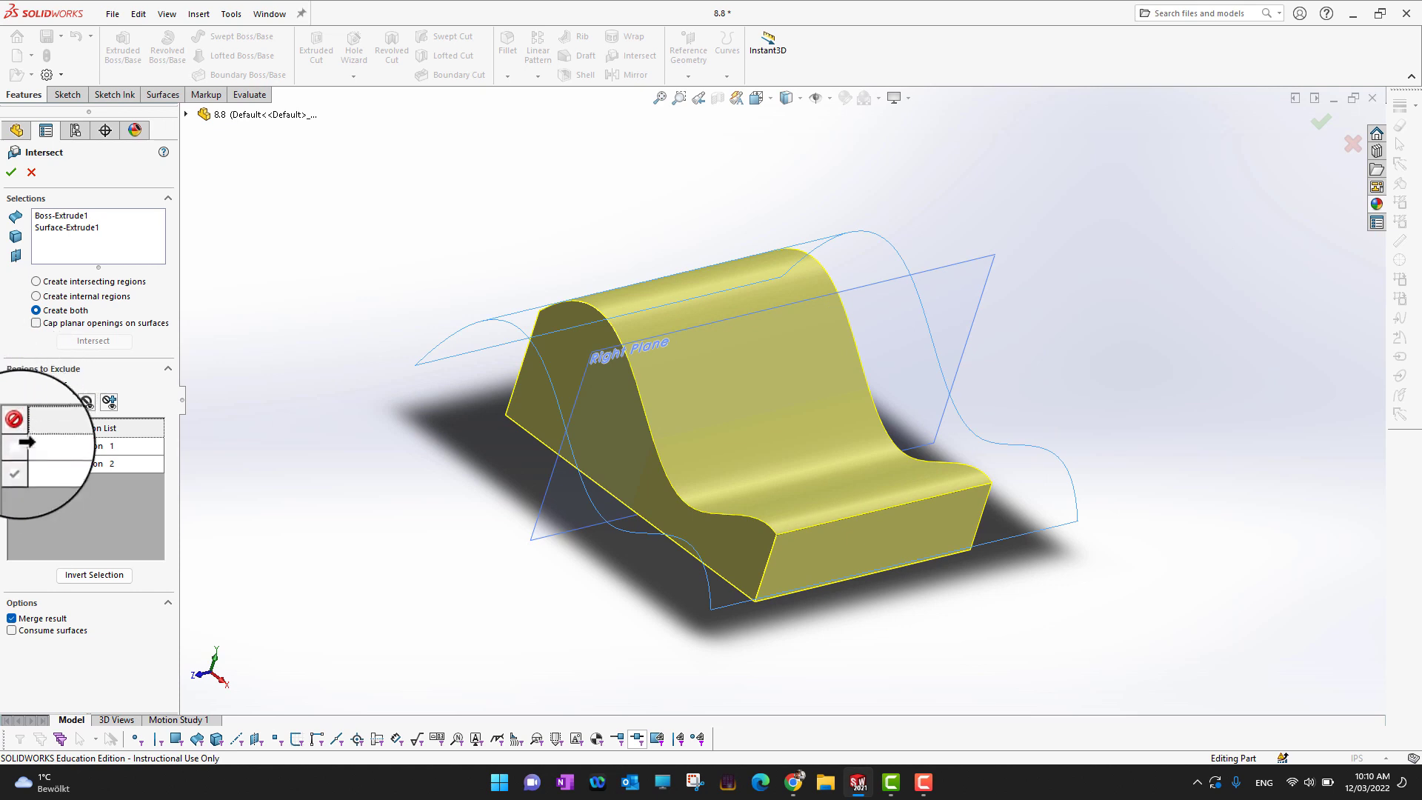
pyautogui.click(18, 464)
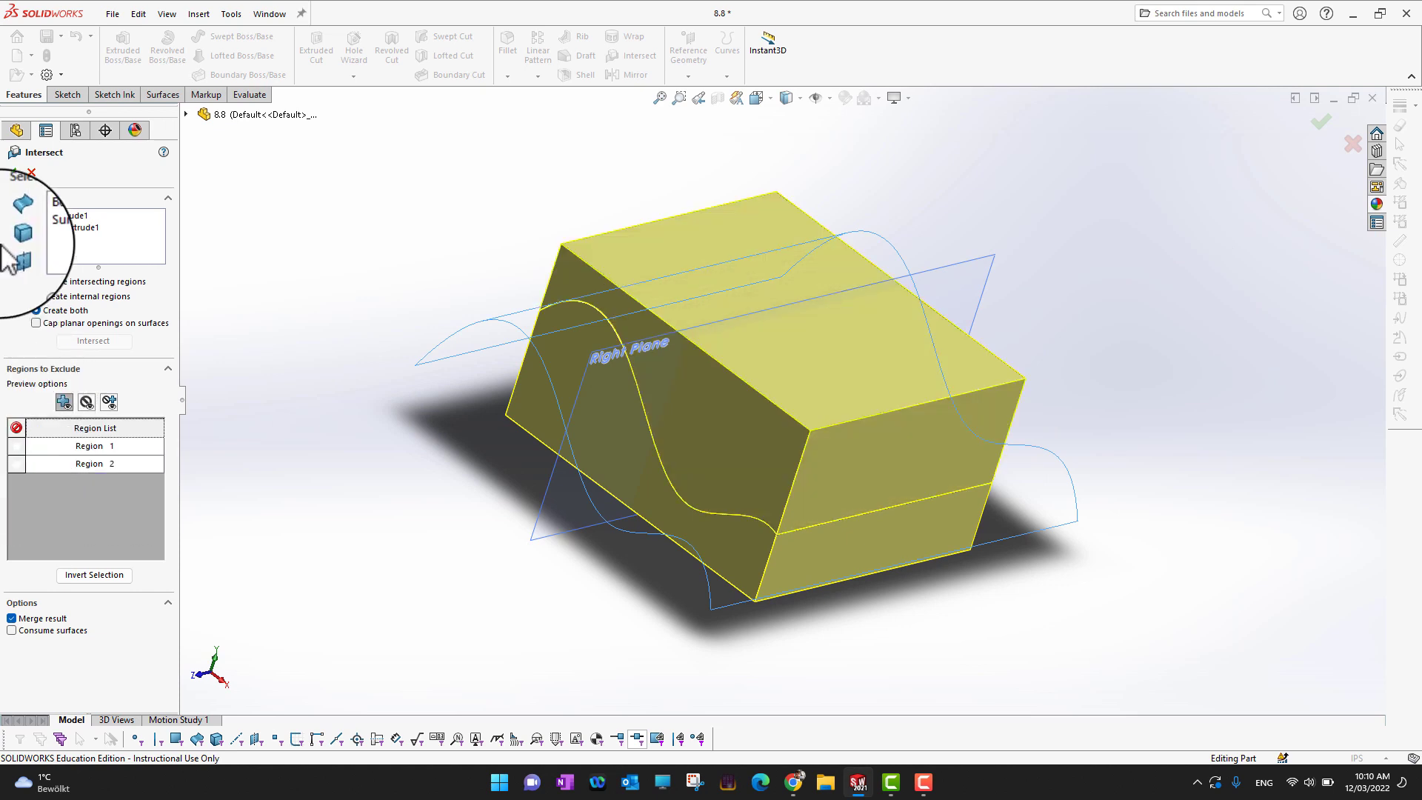
pyautogui.click(10, 172)
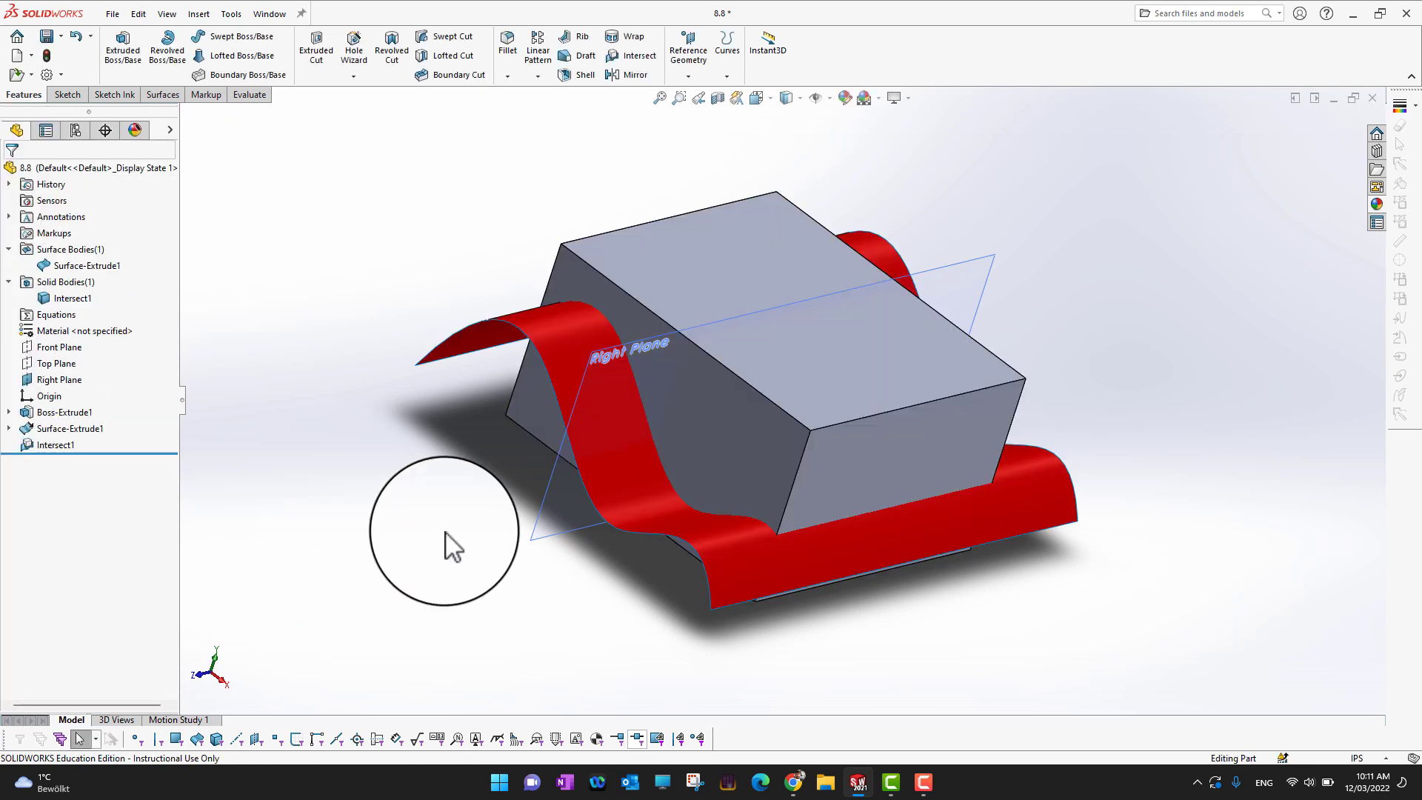
# Examine the surface and solid bodies listed for the part after the merged Intersect.
pyautogui.click(8, 251)
pyautogui.click(9, 265)
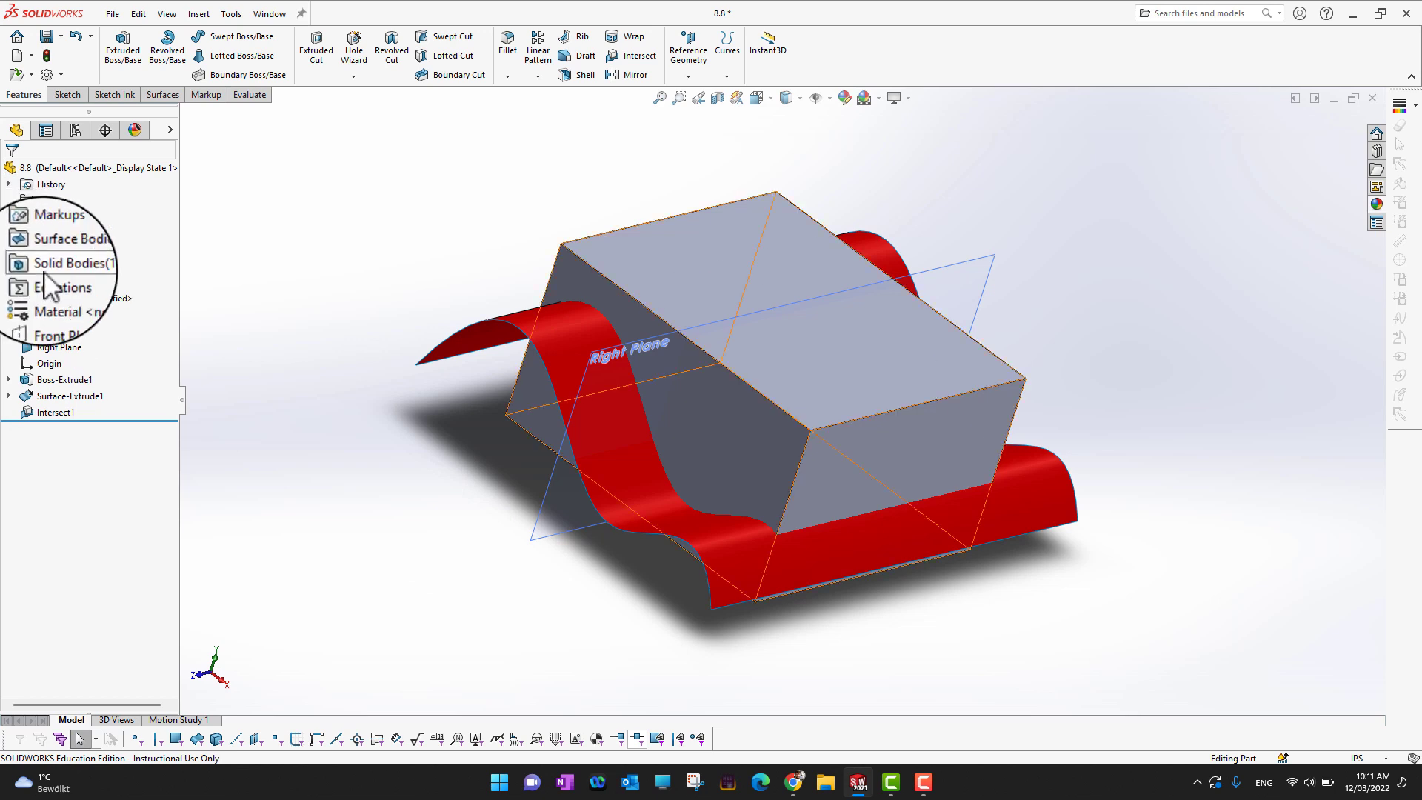
pyautogui.click(58, 257)
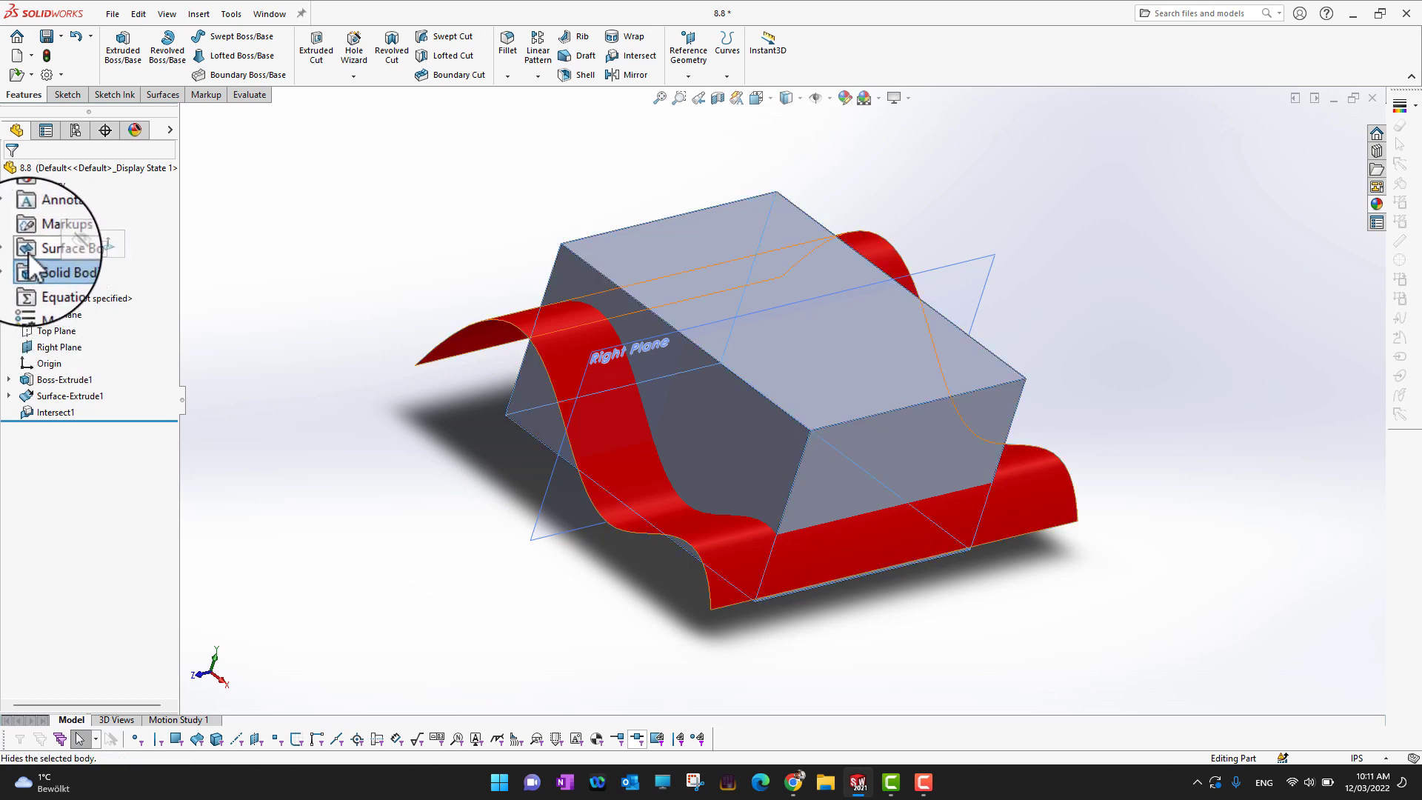
pyautogui.click(10, 266)
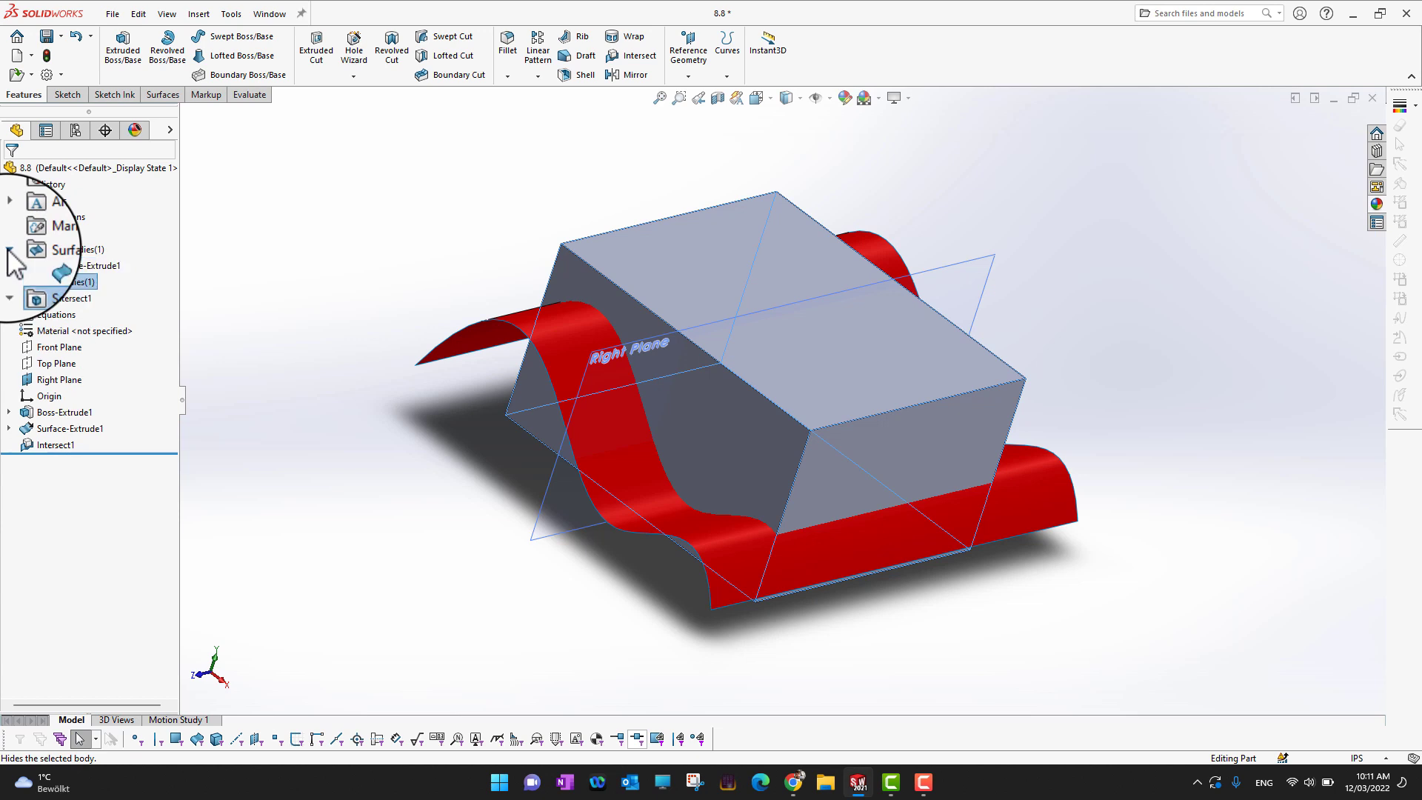
pyautogui.click(328, 394)
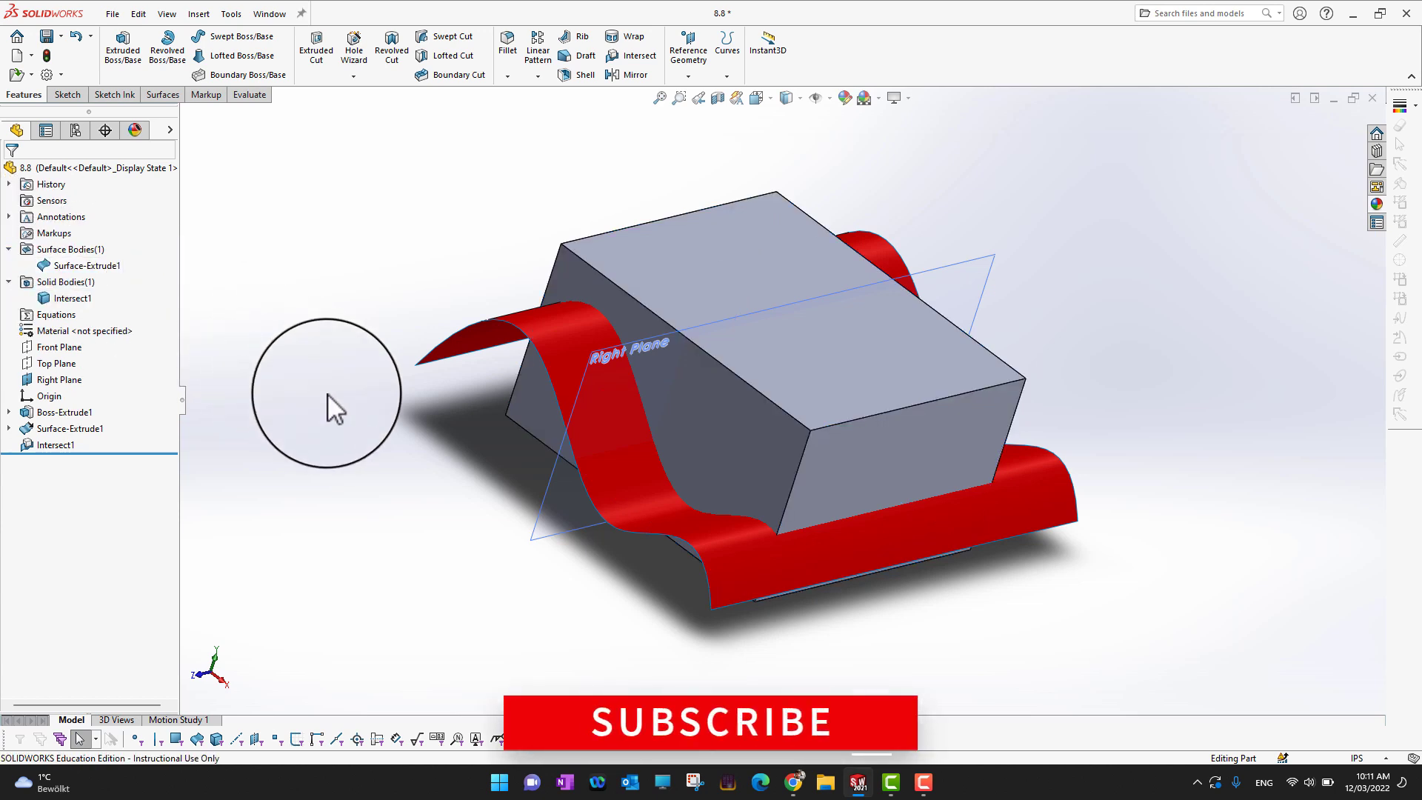
# Turn off Merge result in the Intersect feature and highlight the resulting solid bodies and the wavy surface in turn.
pyautogui.click(33, 447)
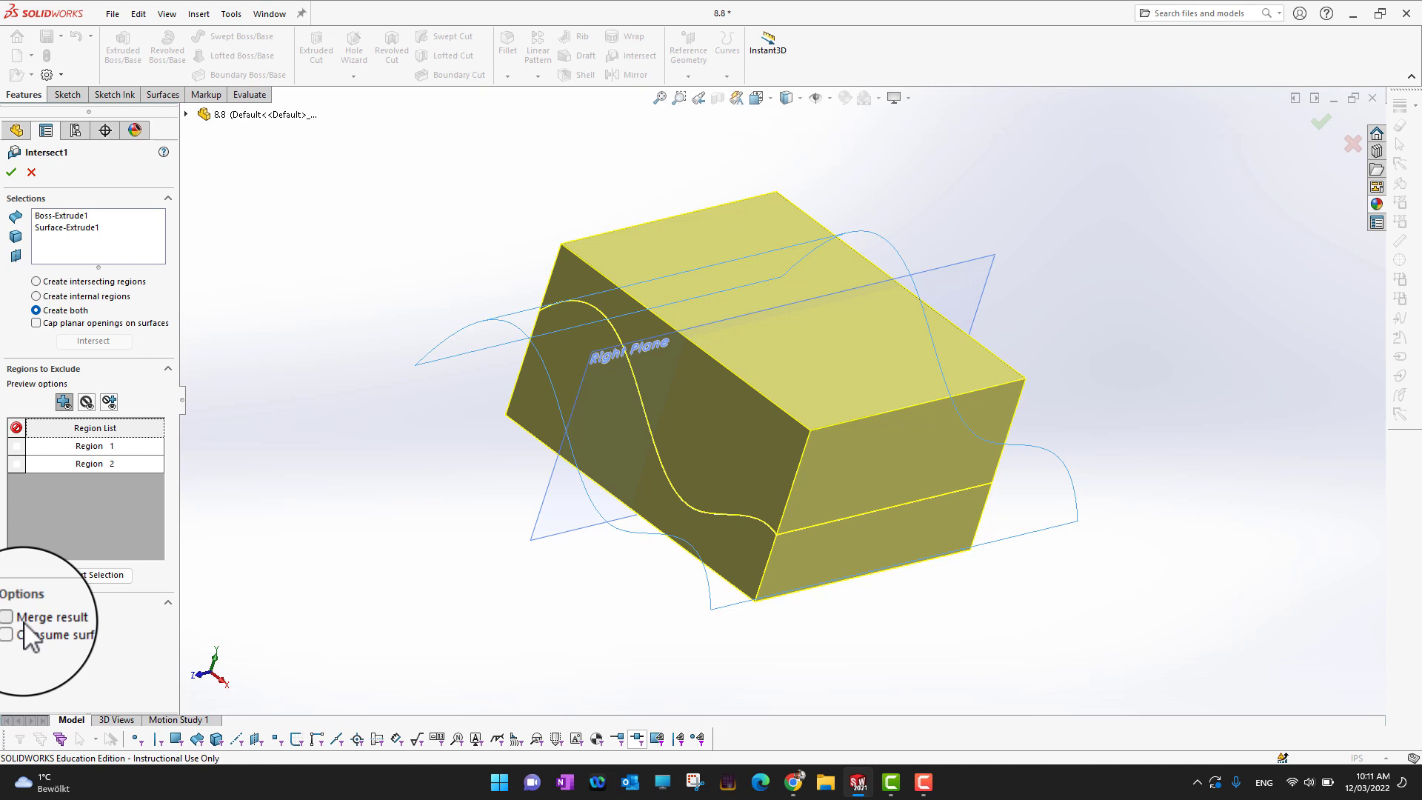
pyautogui.click(12, 174)
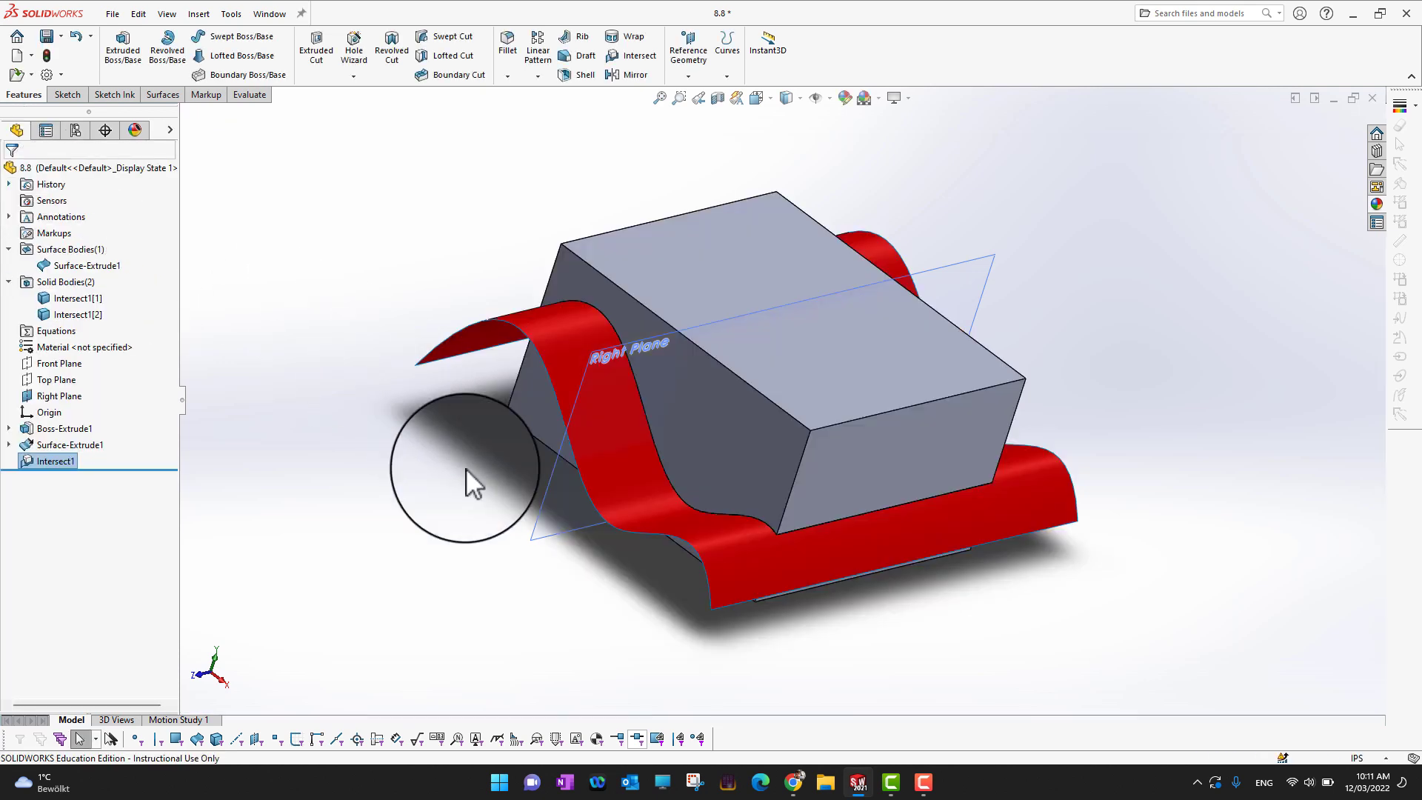
pyautogui.click(63, 299)
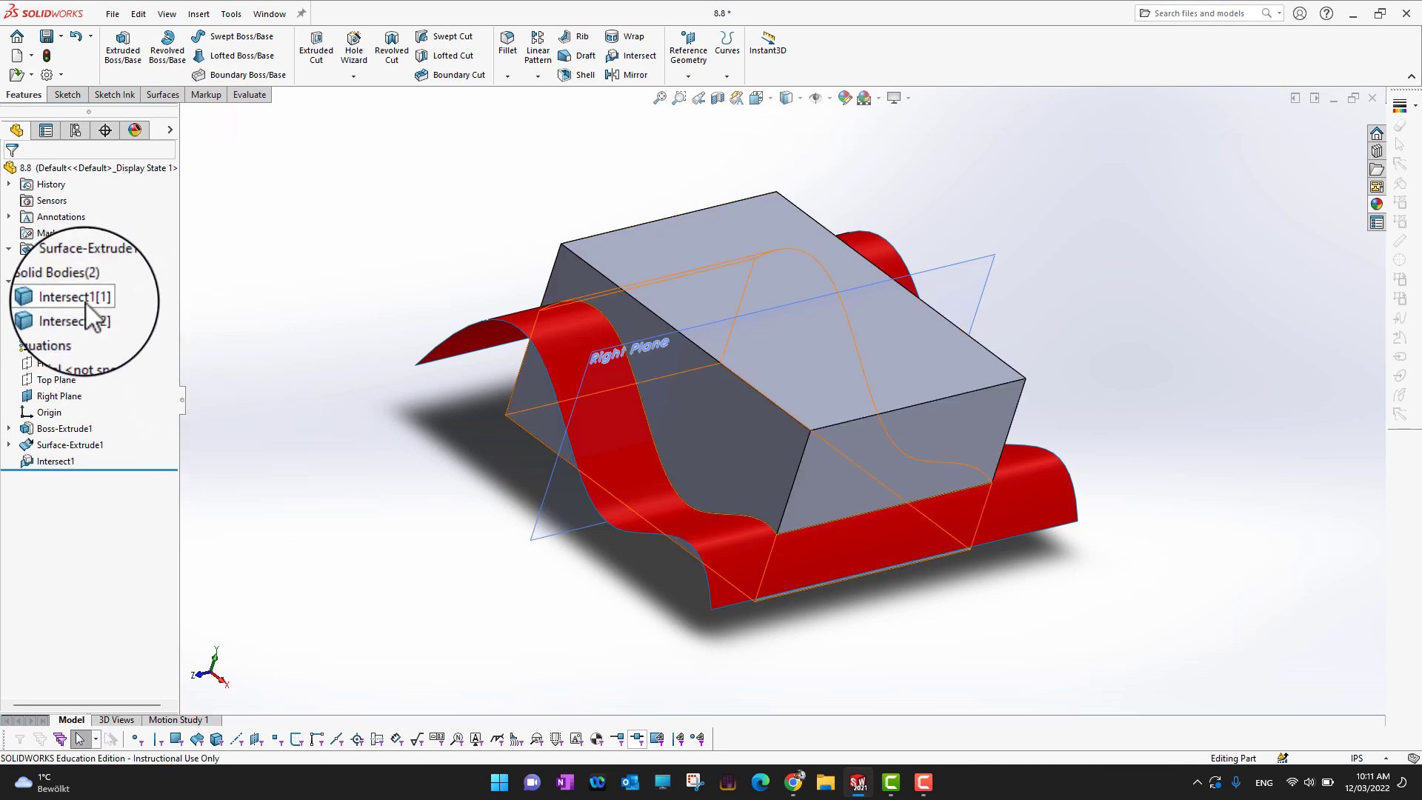
pyautogui.click(78, 311)
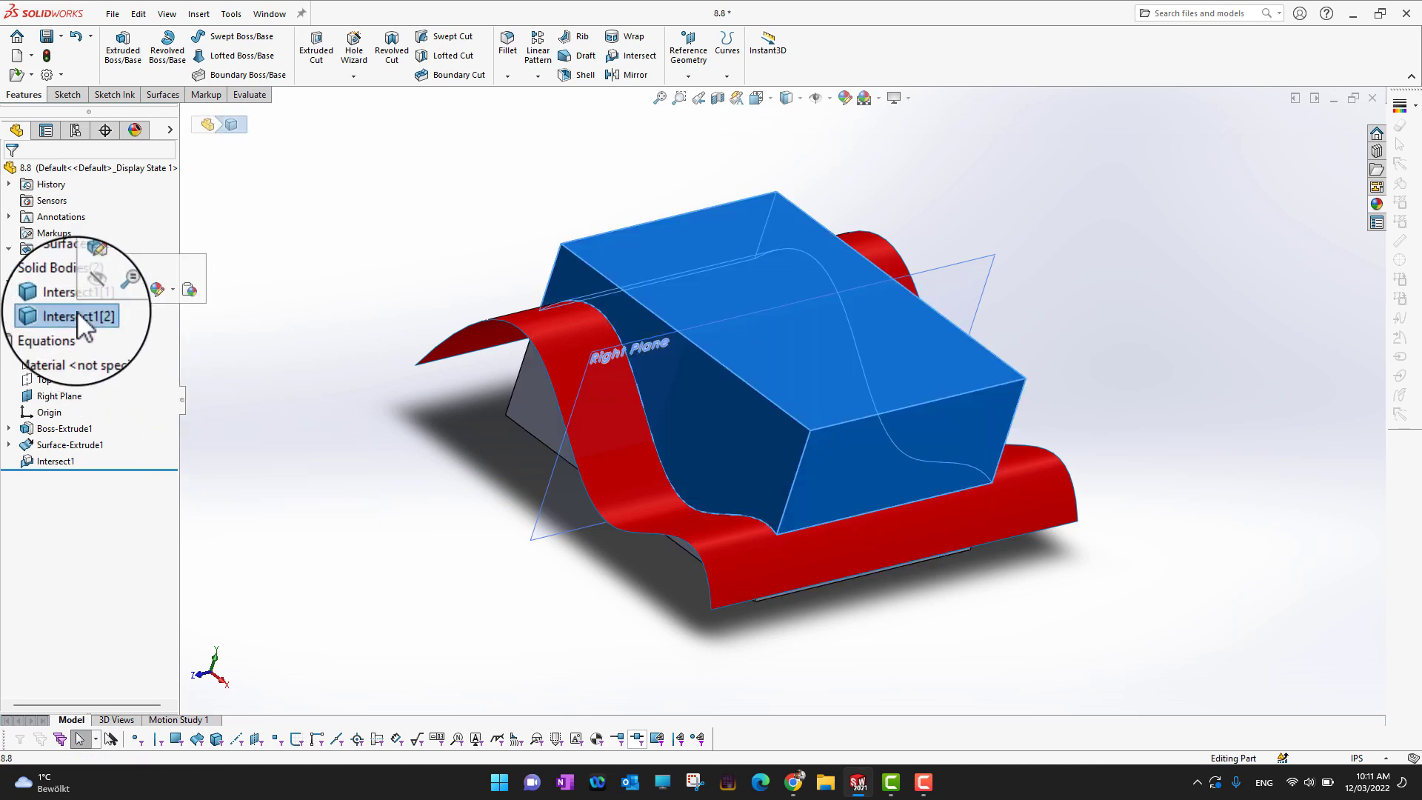
pyautogui.click(70, 265)
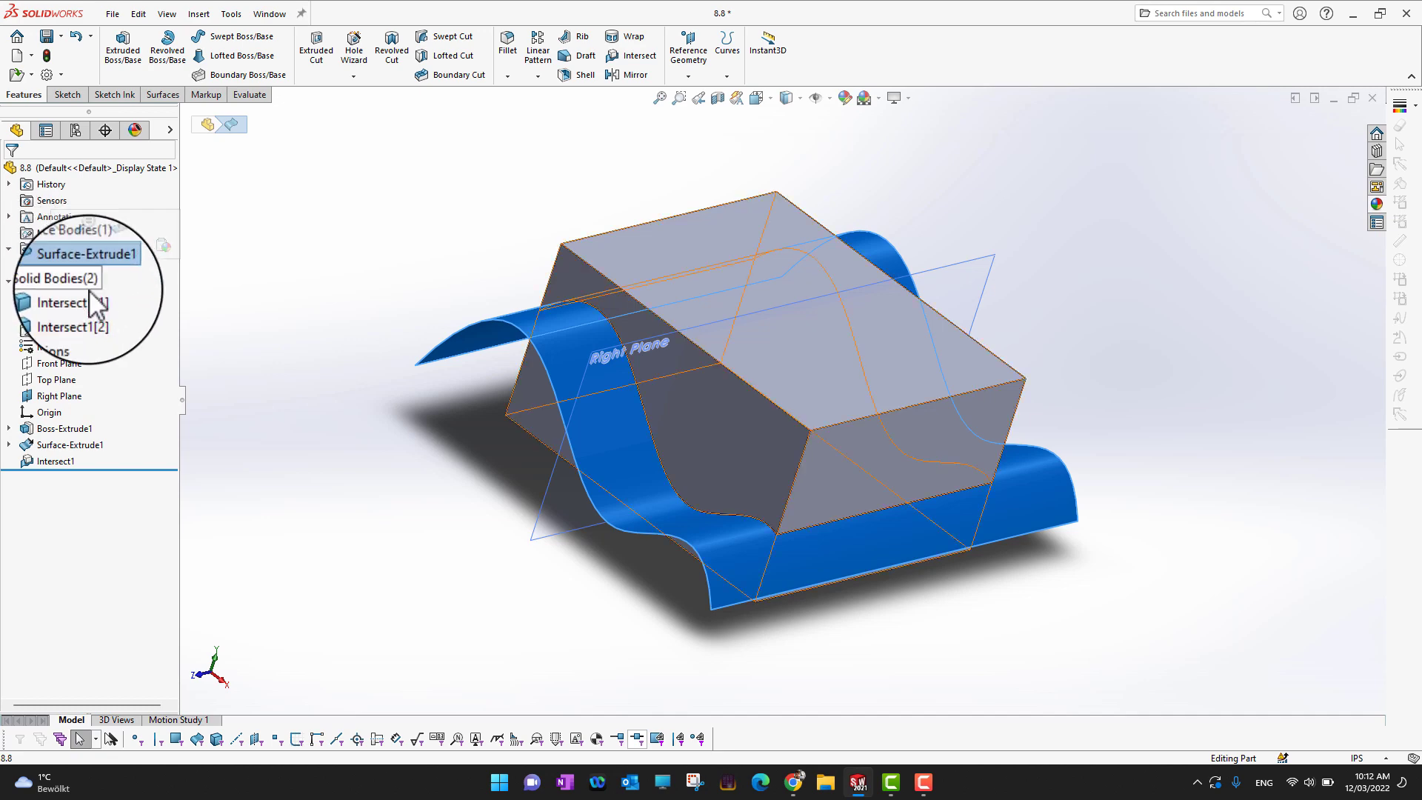
pyautogui.click(79, 297)
pyautogui.click(255, 387)
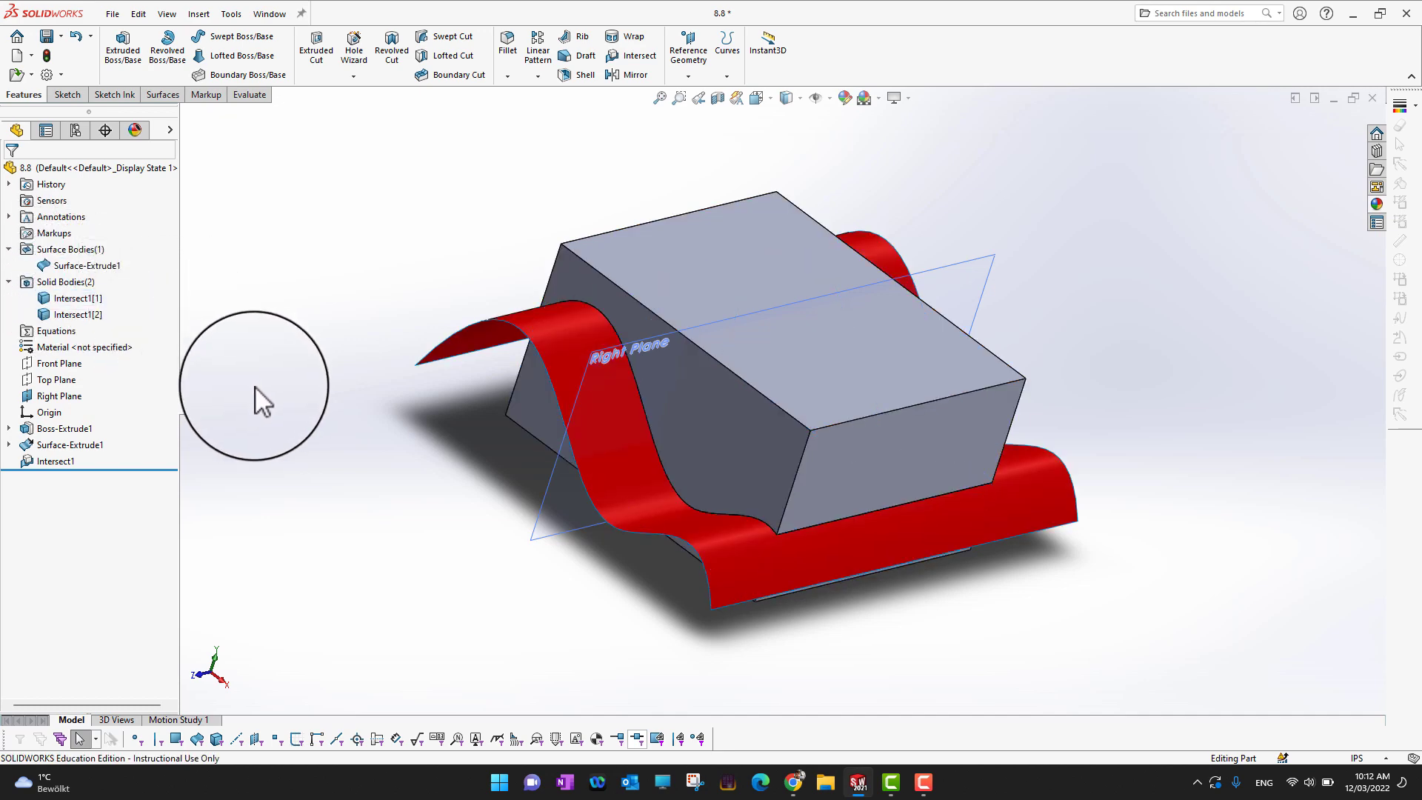
# Hide the wavy surface body and the upper solid body to expose the lower solid's wavy face.
pyautogui.click(59, 268)
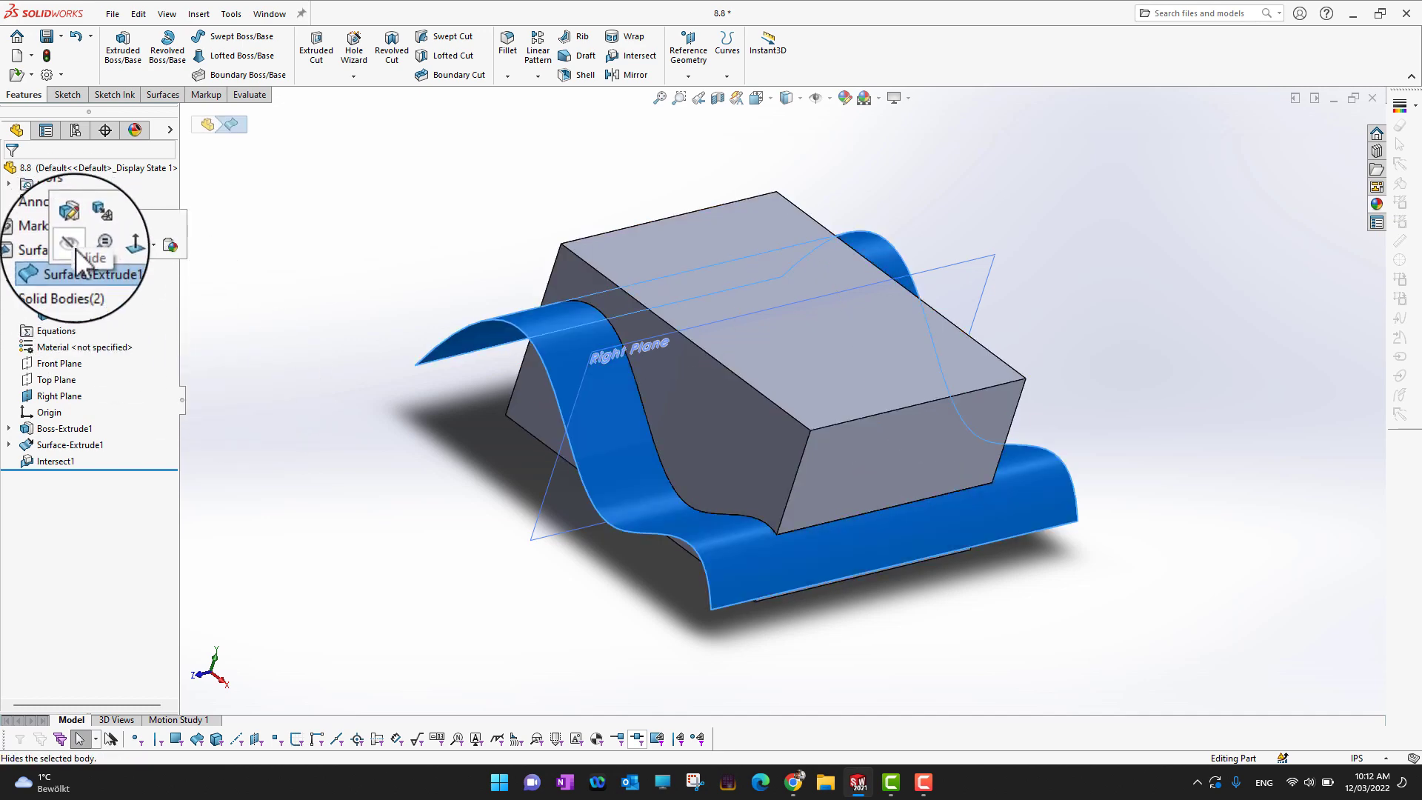
pyautogui.click(75, 249)
pyautogui.click(64, 297)
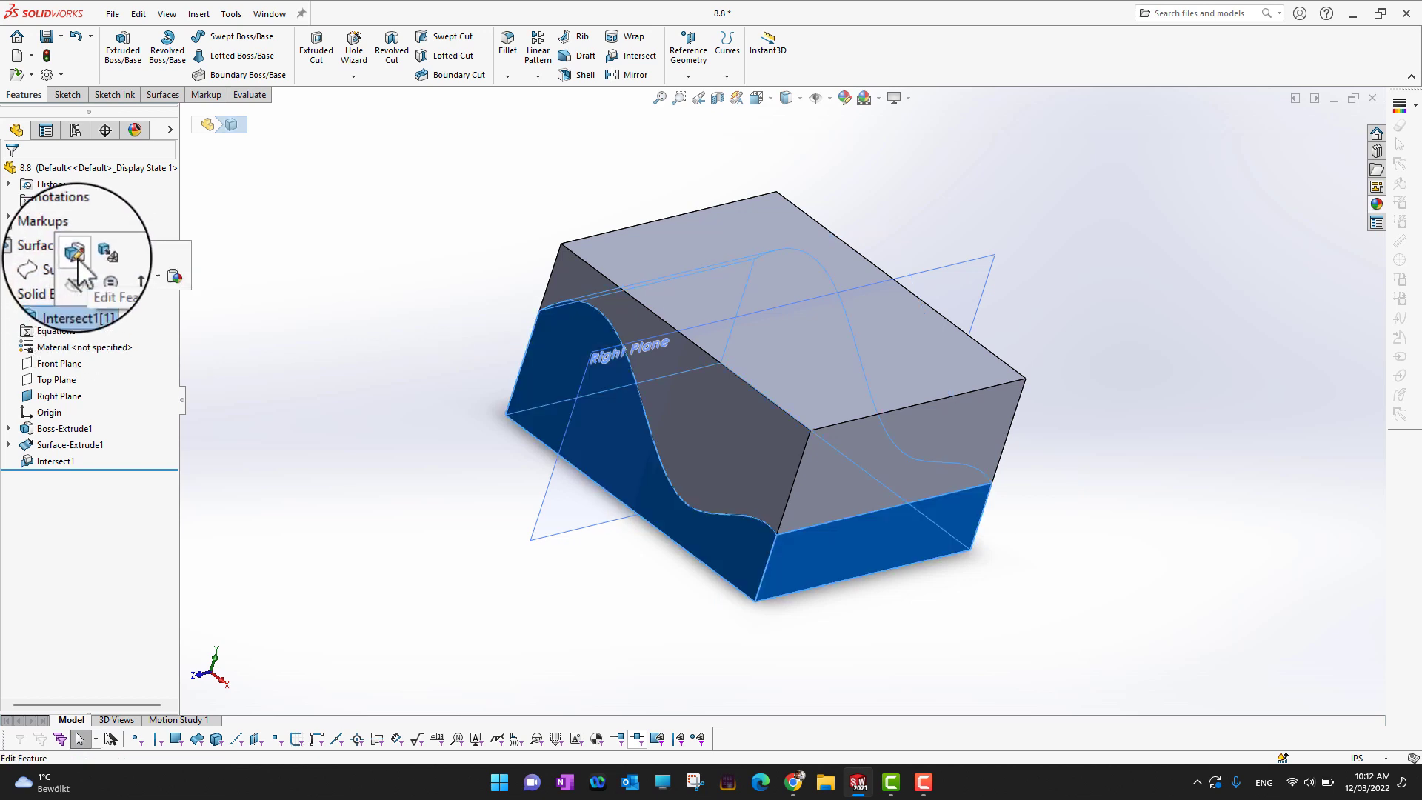
pyautogui.click(66, 314)
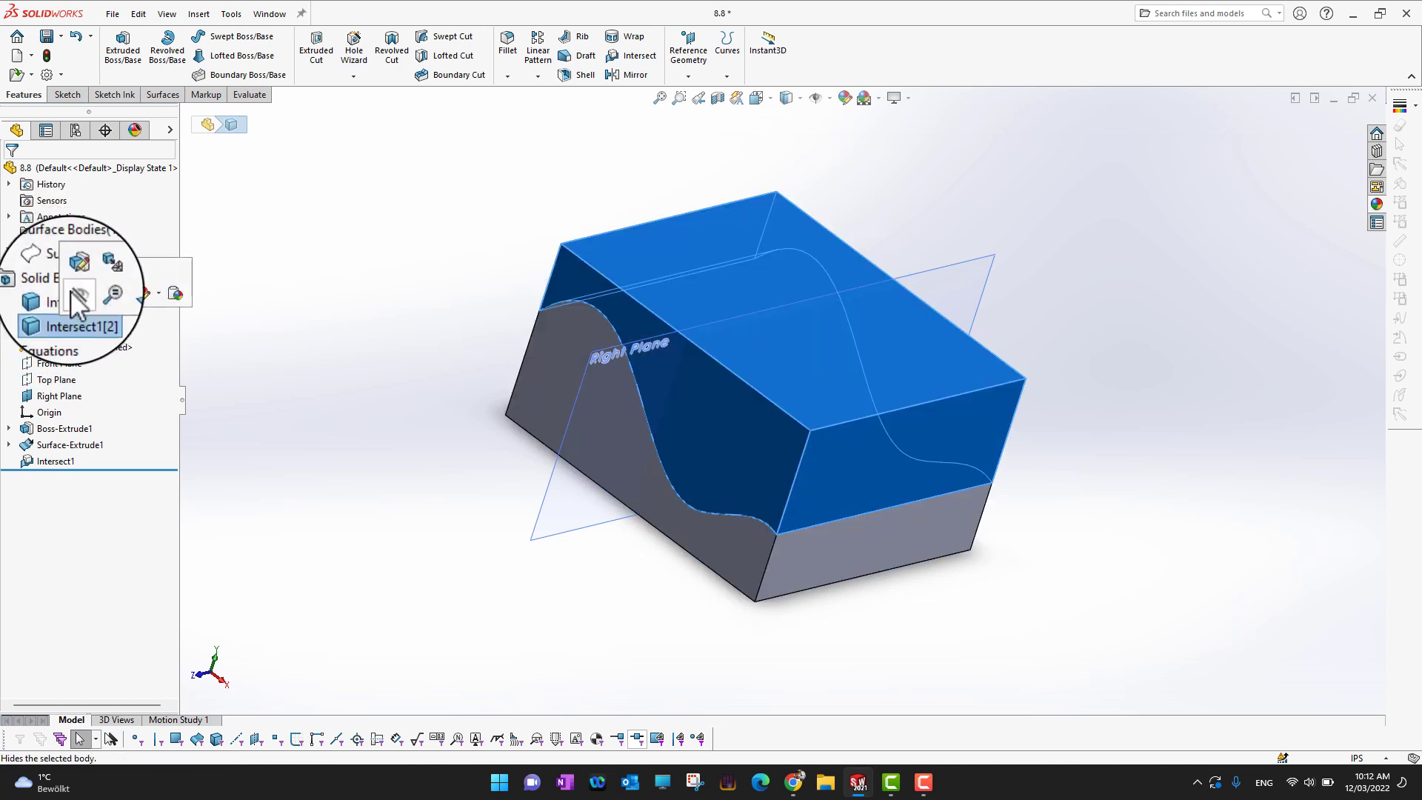
pyautogui.click(78, 296)
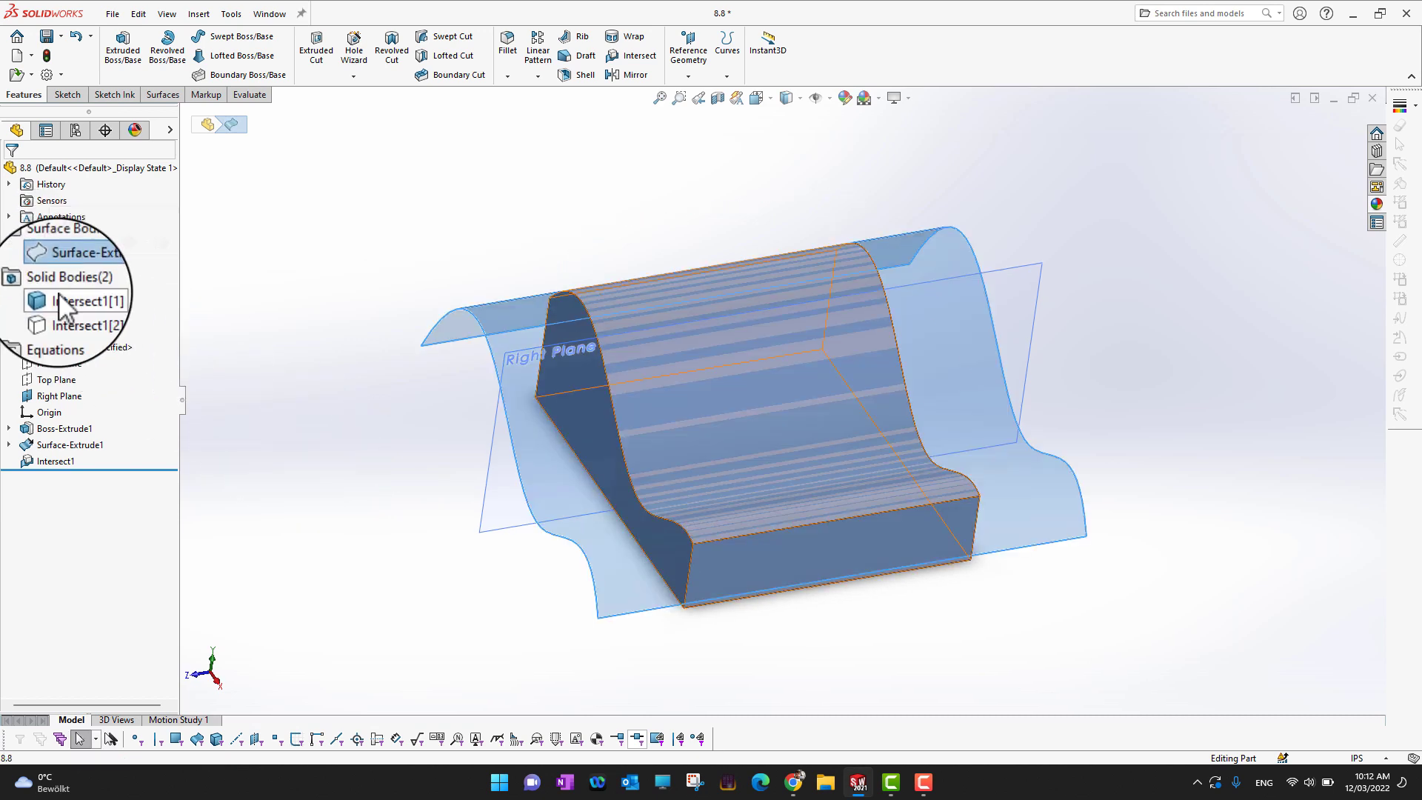
# Show the upper solid body and the wavy surface body again.
pyautogui.click(57, 295)
pyautogui.click(59, 312)
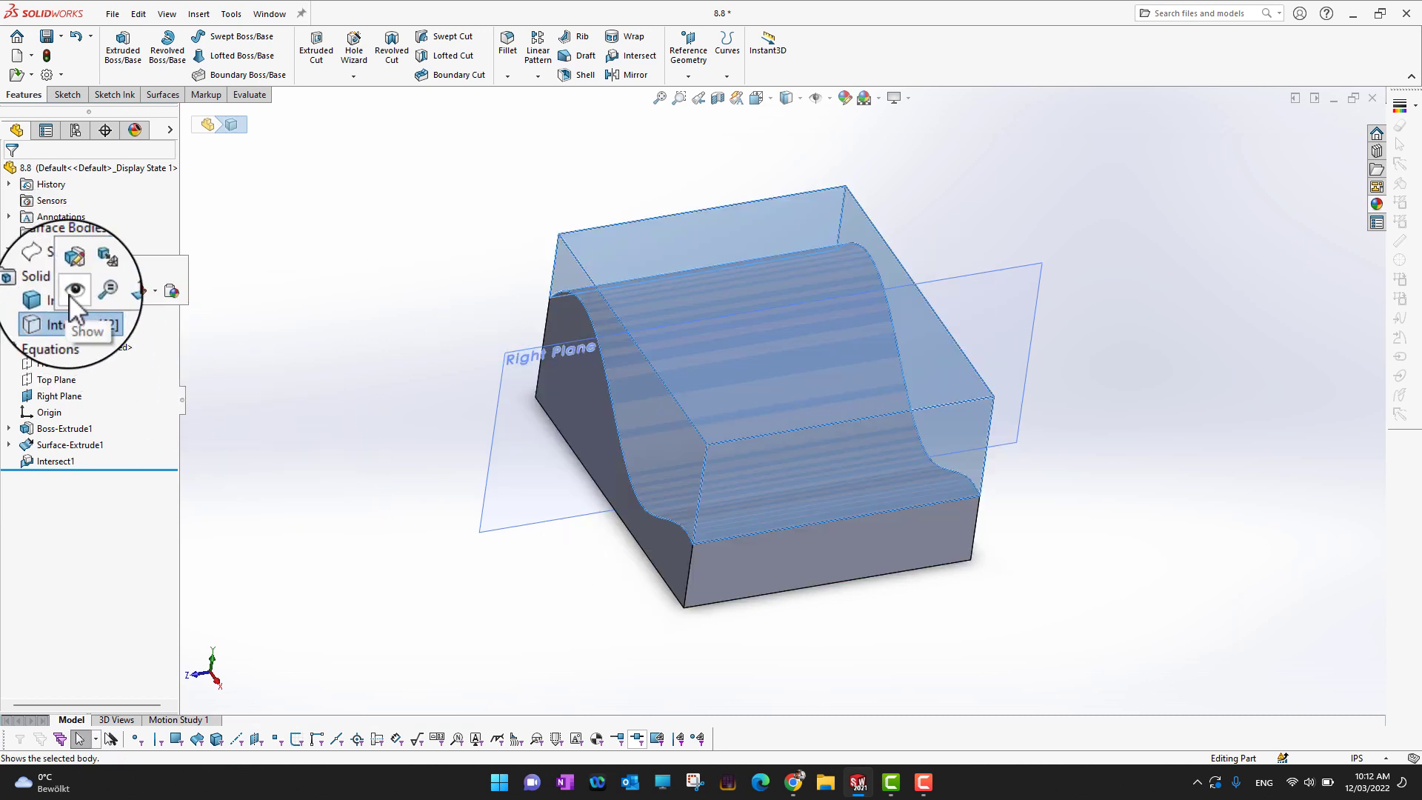
pyautogui.click(69, 295)
pyautogui.click(259, 412)
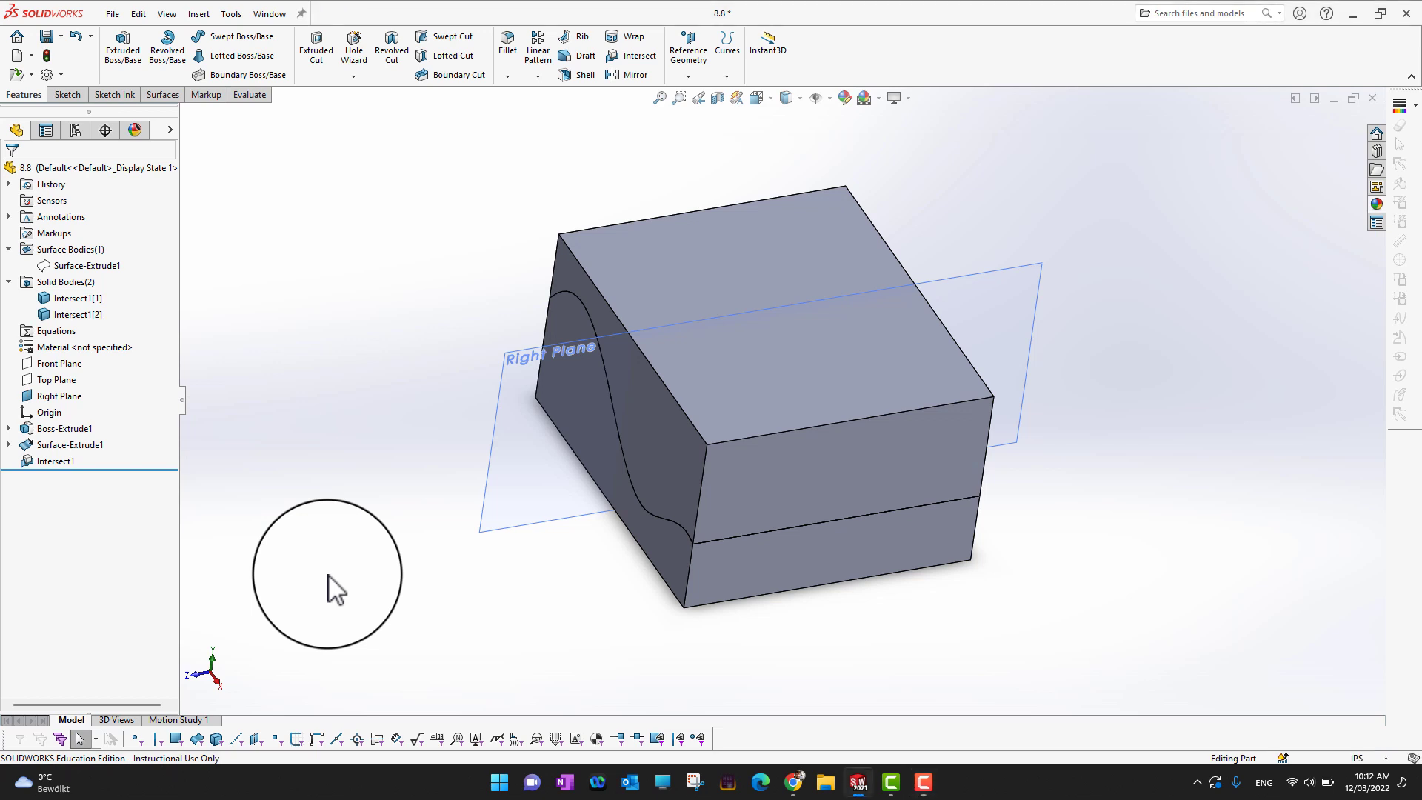
pyautogui.click(62, 265)
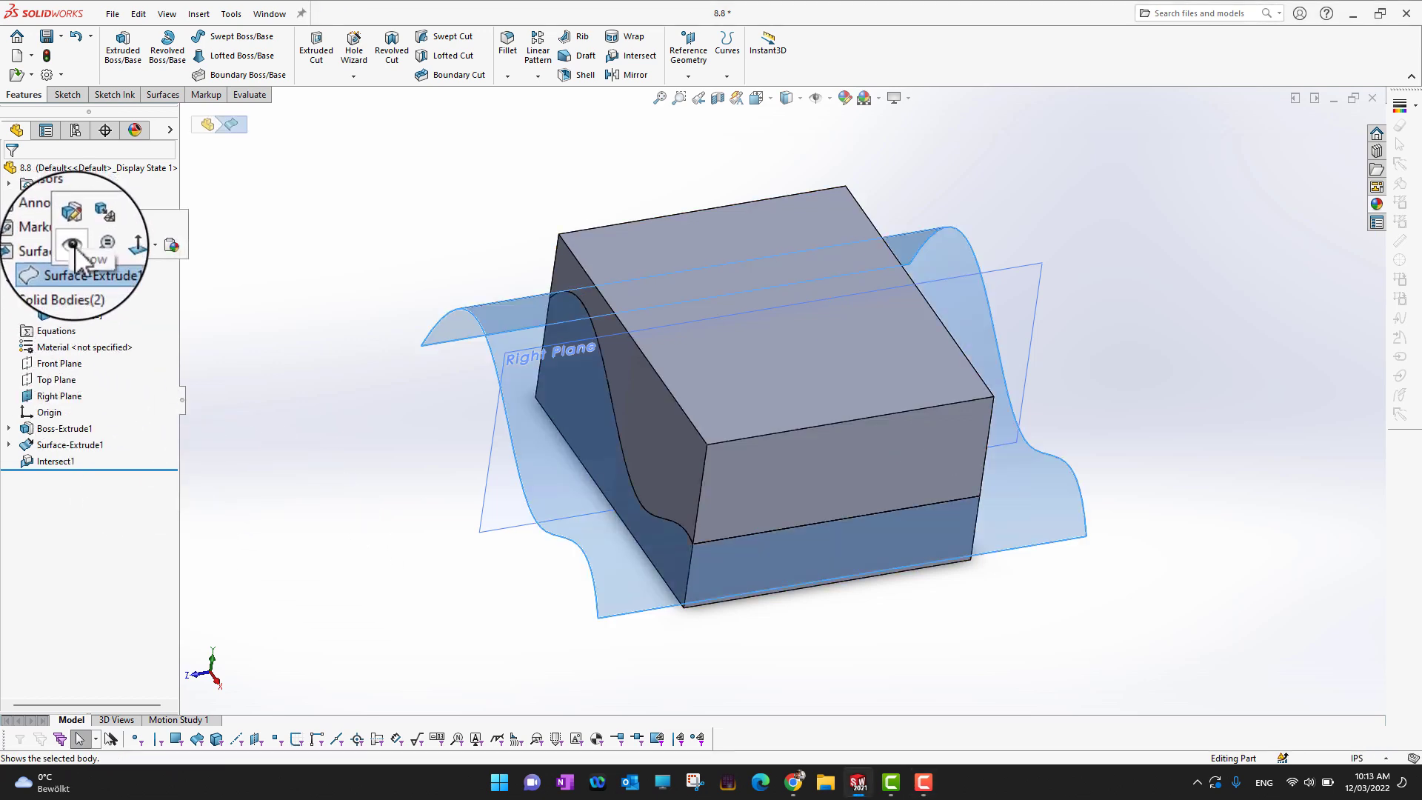
pyautogui.click(75, 248)
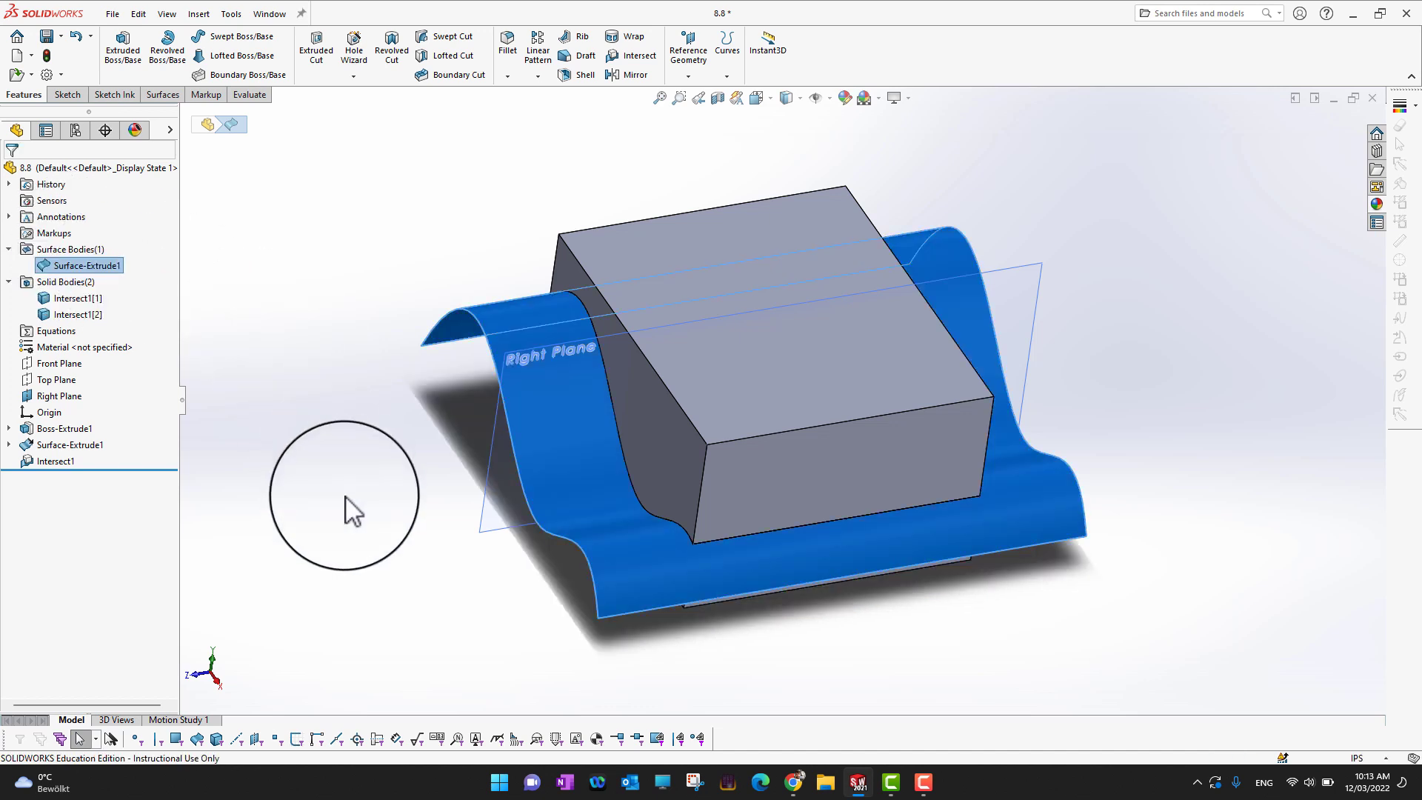
pyautogui.click(345, 502)
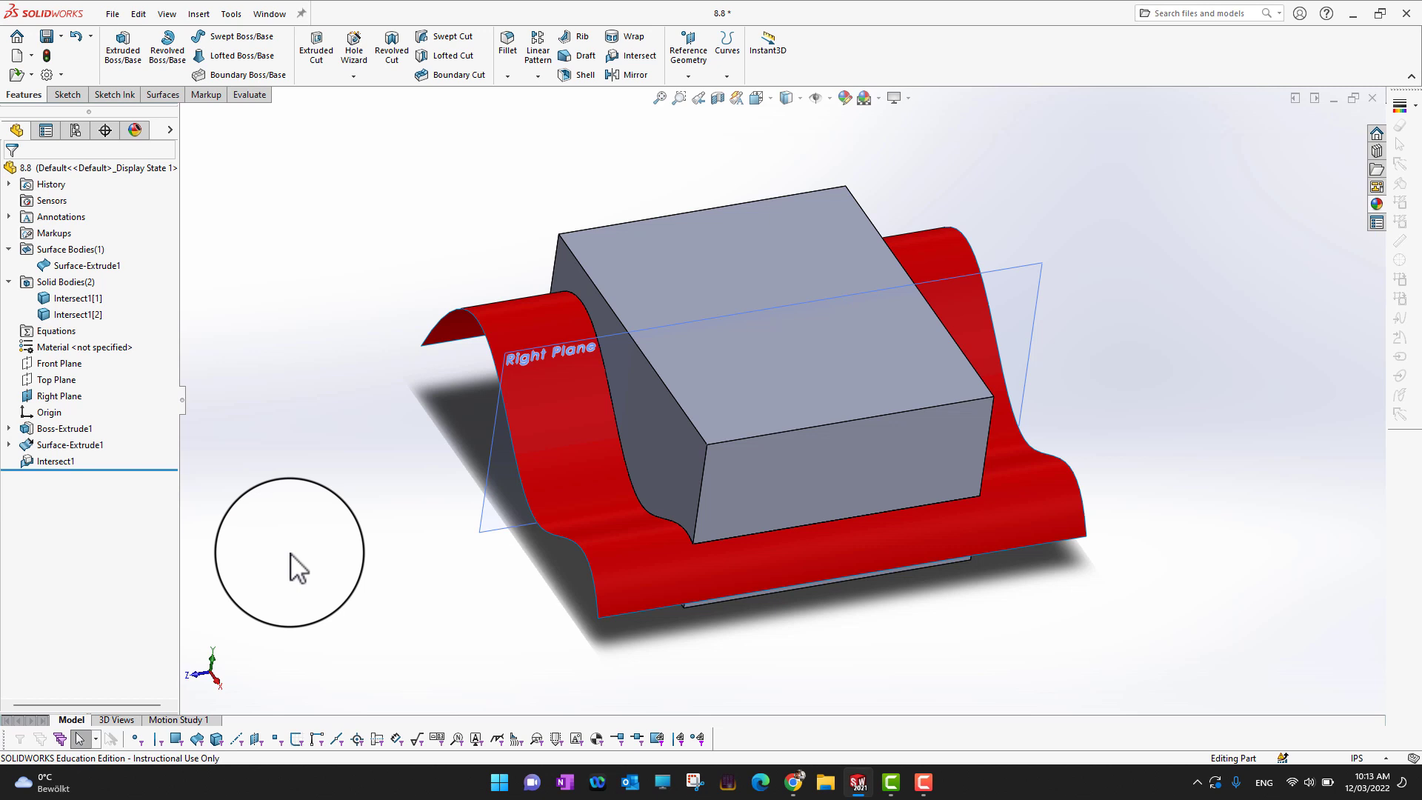
# Add the Front Plane and Right Plane to the Intersect feature's selections and recompute its regions with Create both.
pyautogui.click(46, 460)
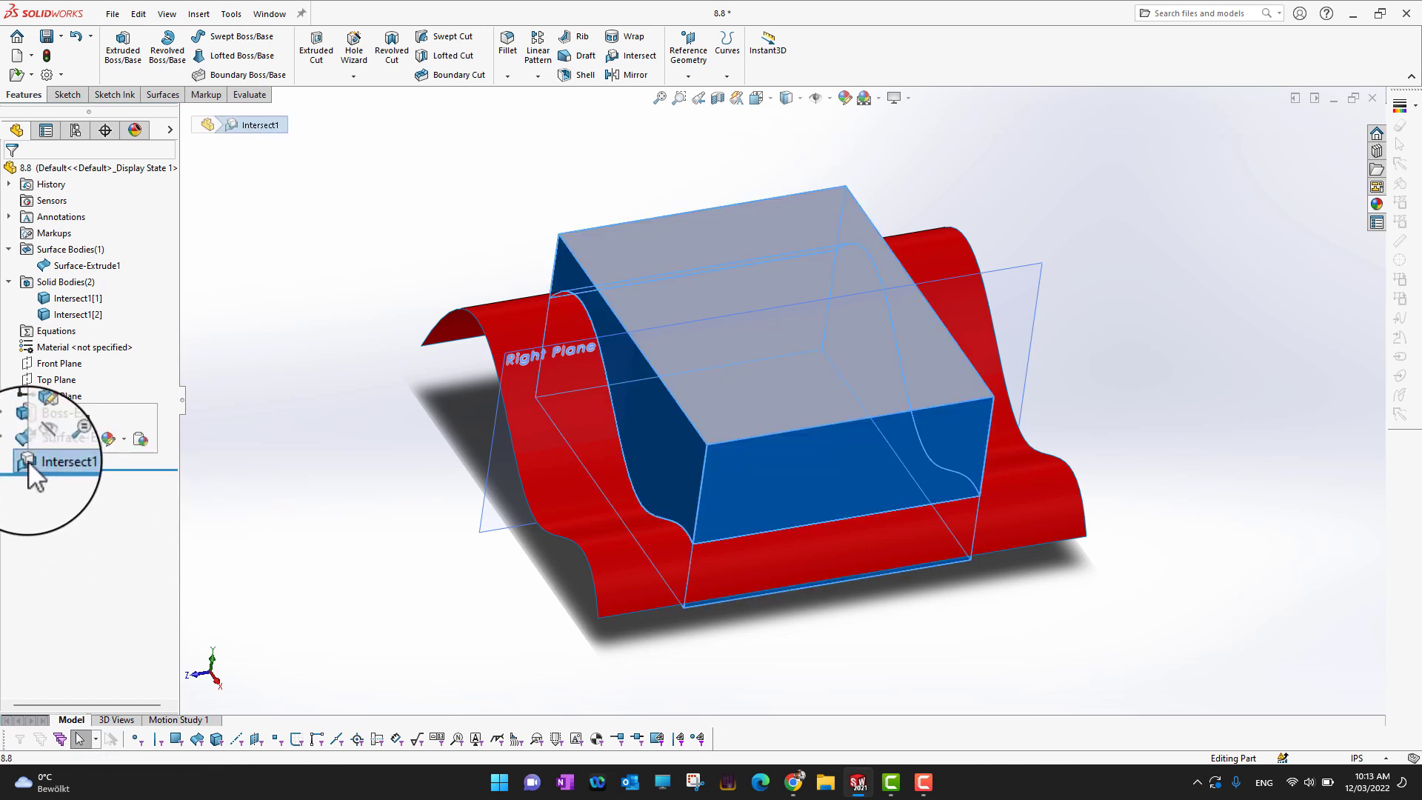
pyautogui.click(46, 408)
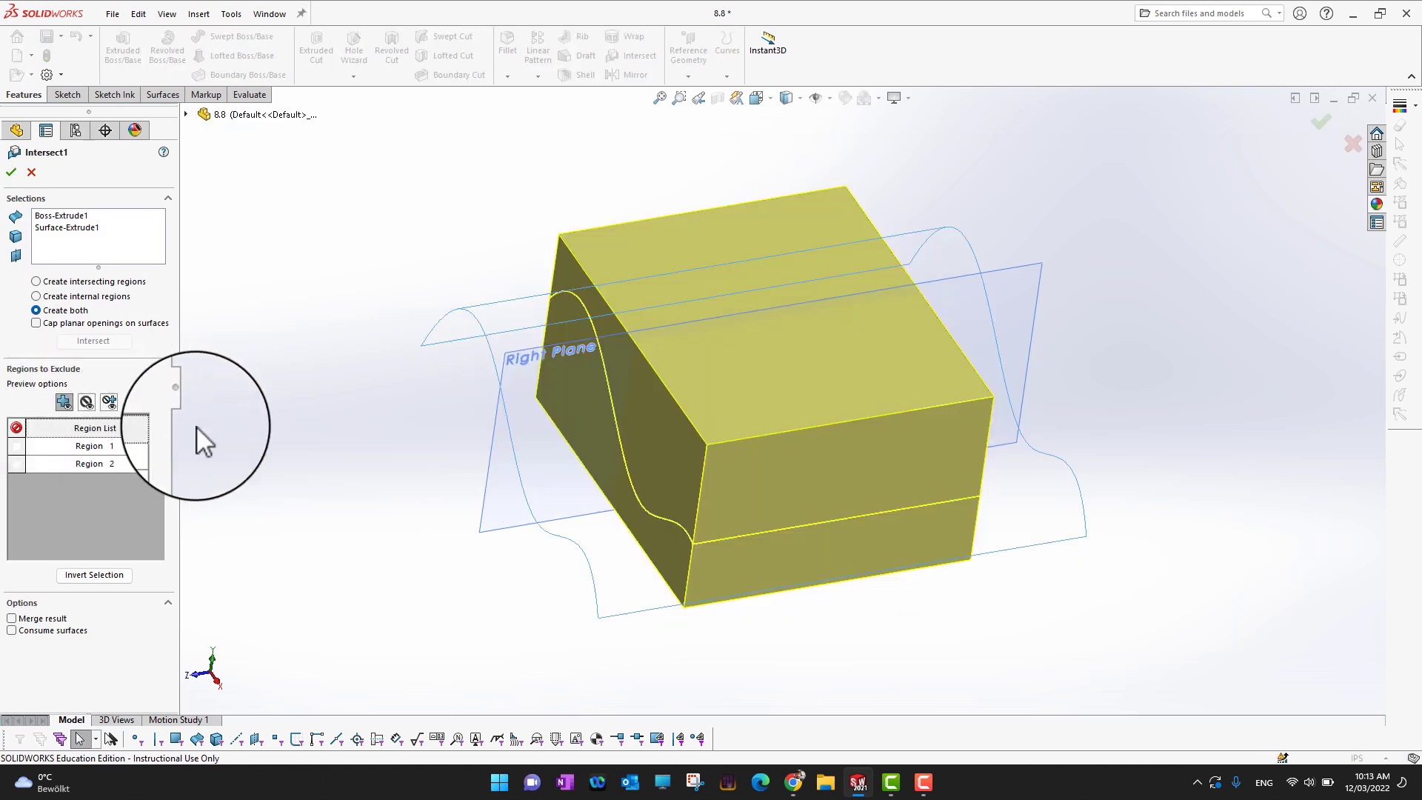
pyautogui.click(137, 252)
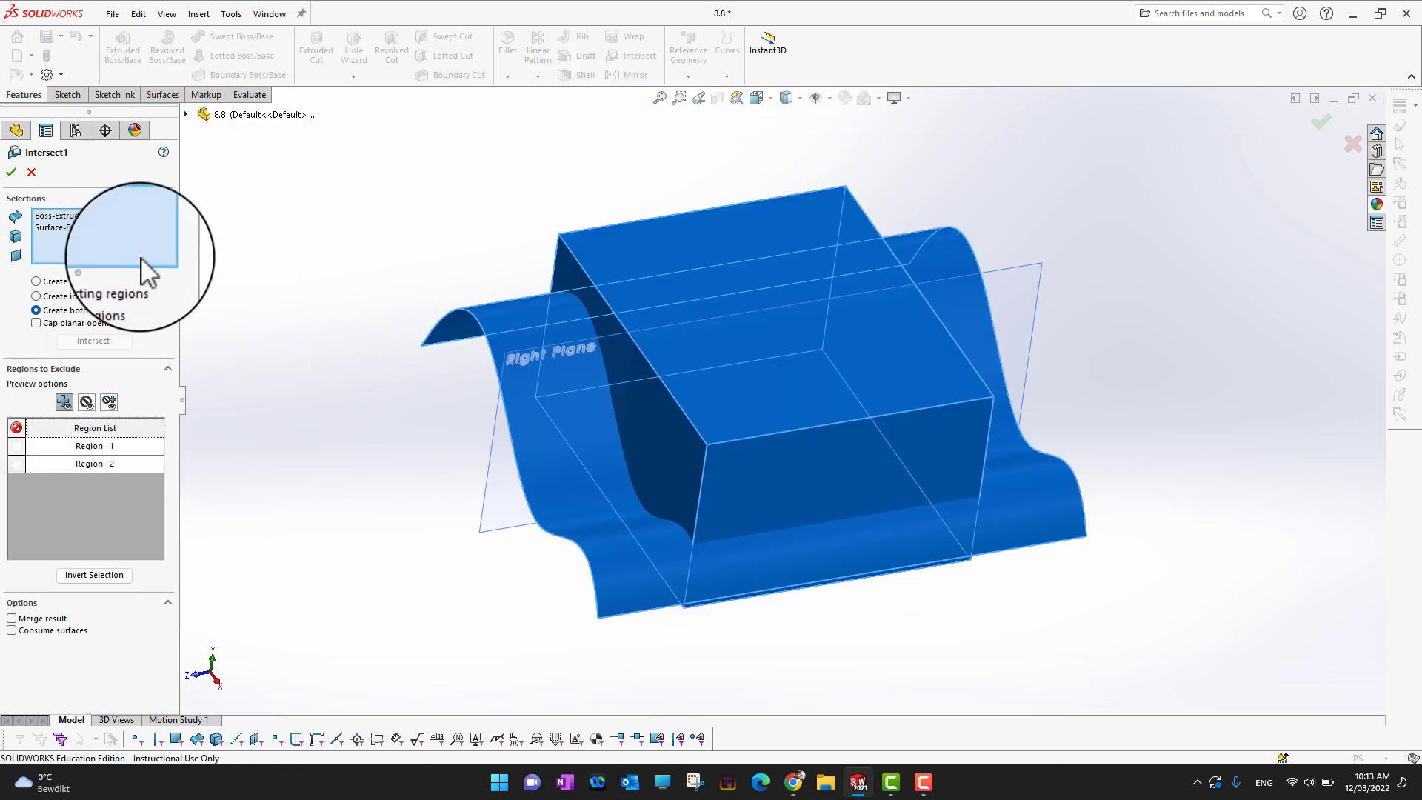
pyautogui.click(186, 114)
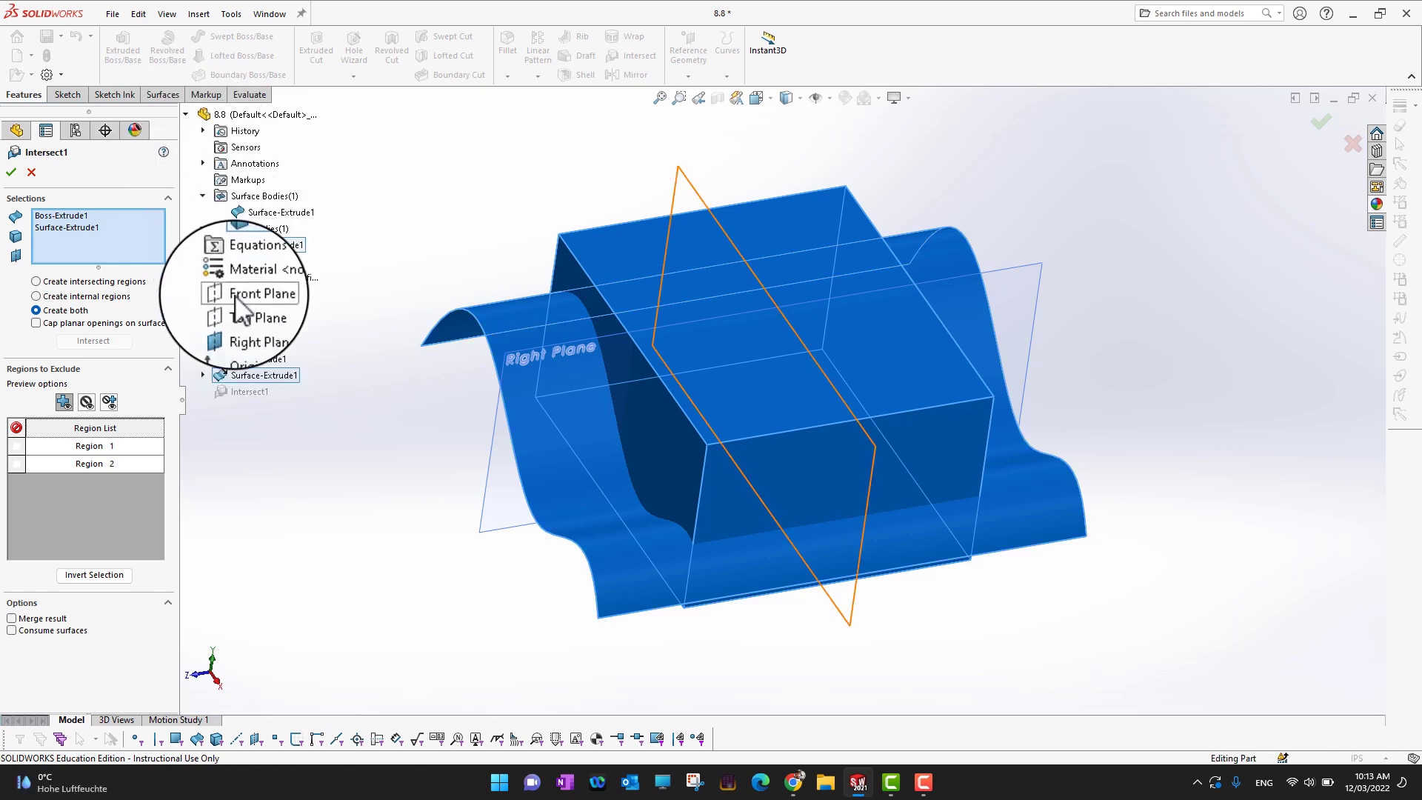
pyautogui.click(236, 296)
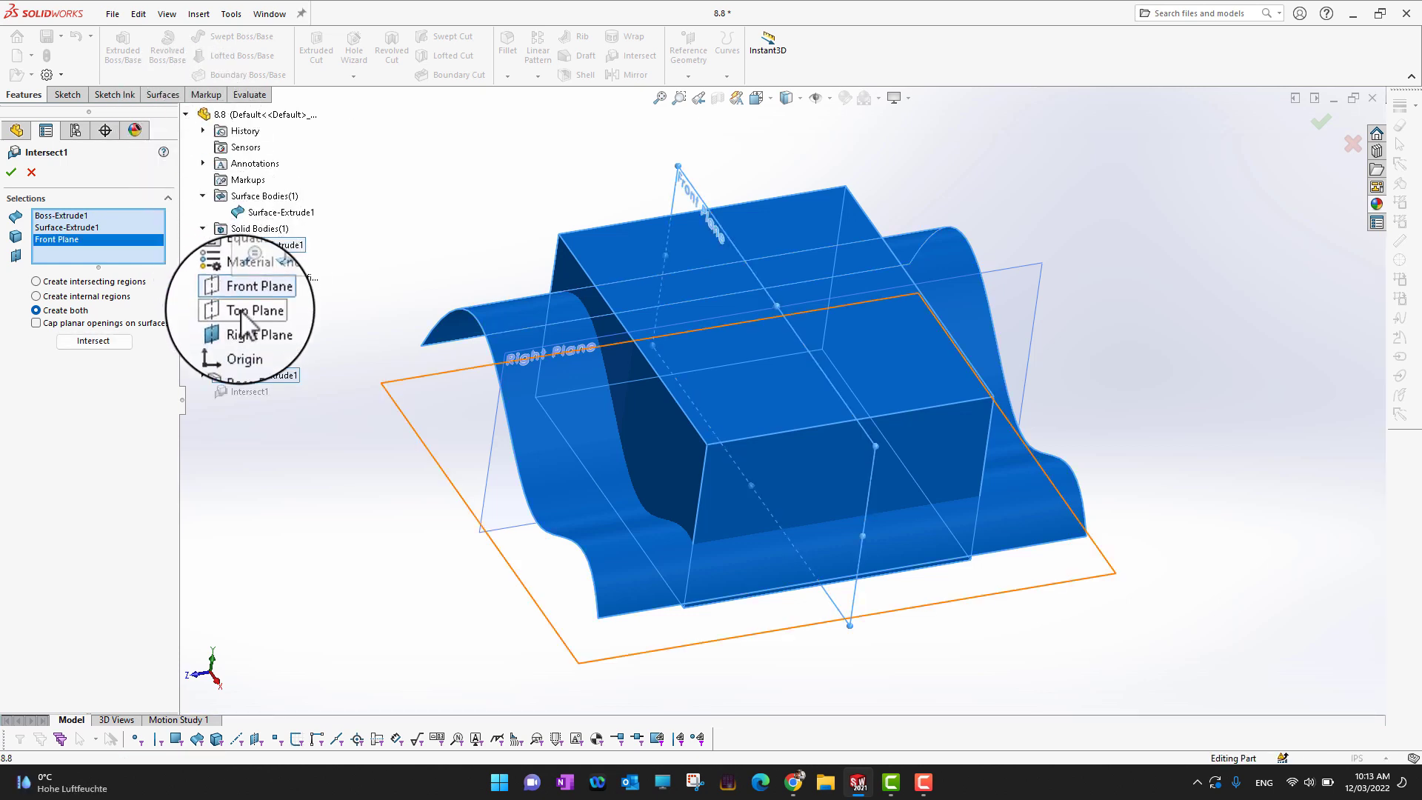
pyautogui.click(245, 328)
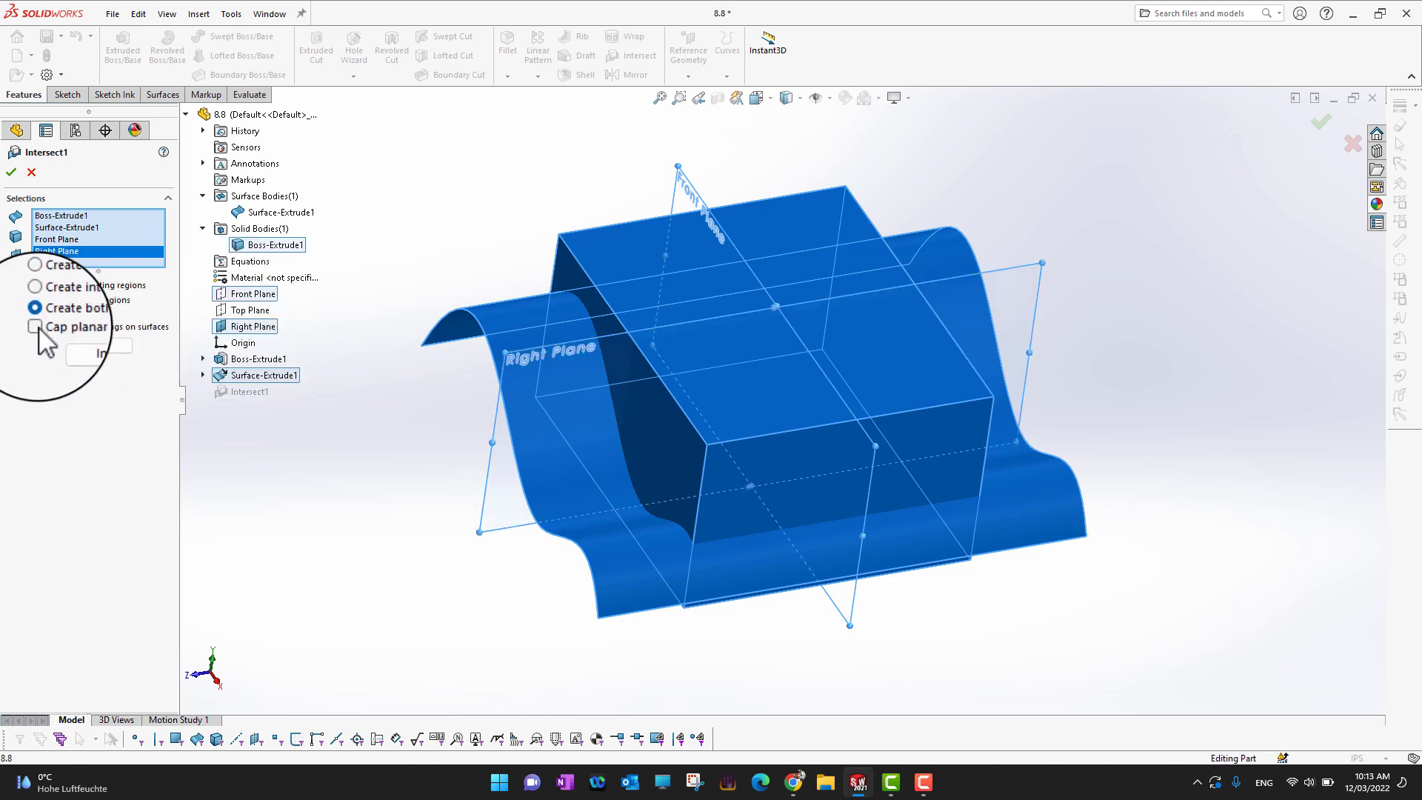
pyautogui.click(93, 345)
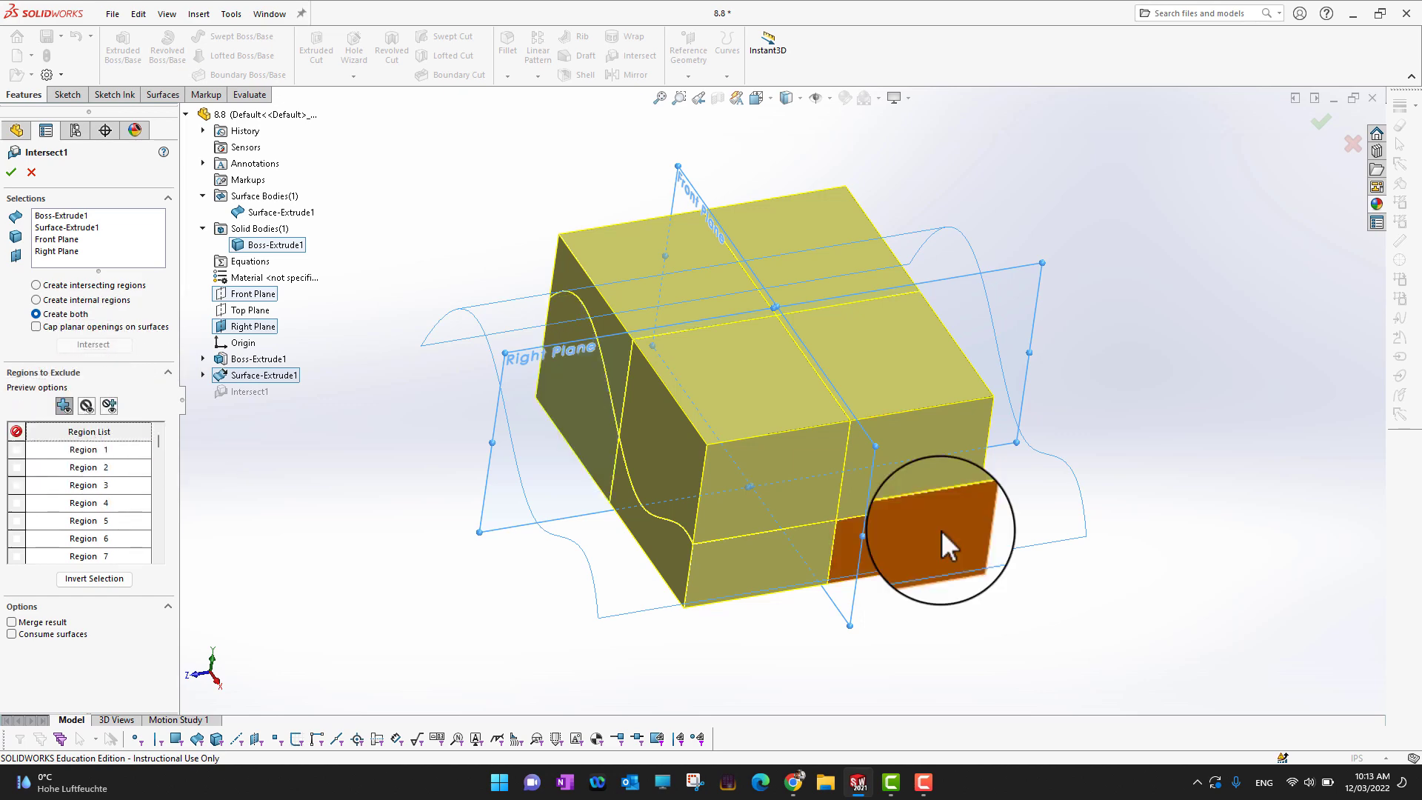
# Preview the Intersect with Region 6 excluded, and include that region again.
pyautogui.moveTo(1143, 629); pyautogui.dragTo(874, 557, button='middle')
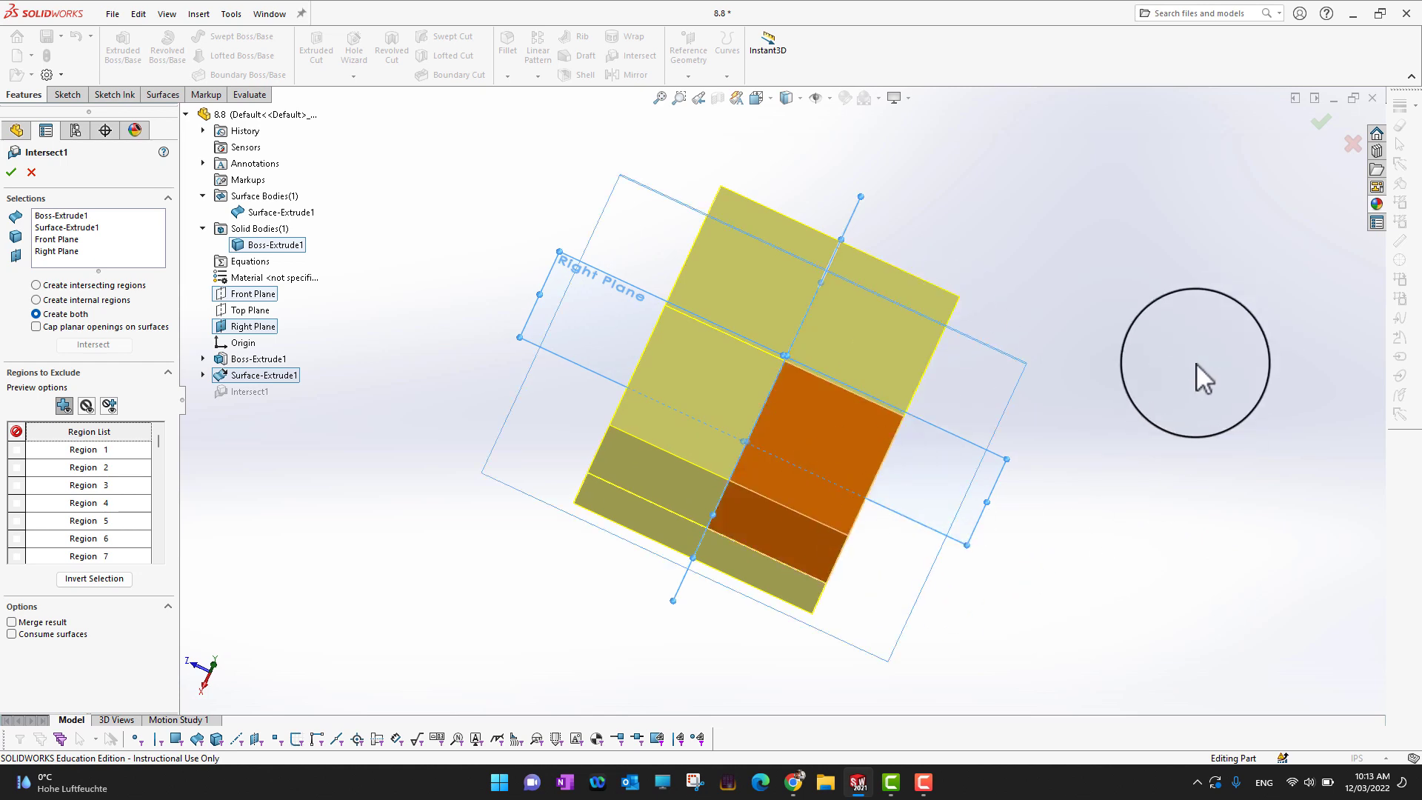
pyautogui.moveTo(1209, 483); pyautogui.dragTo(1202, 411, button='middle')
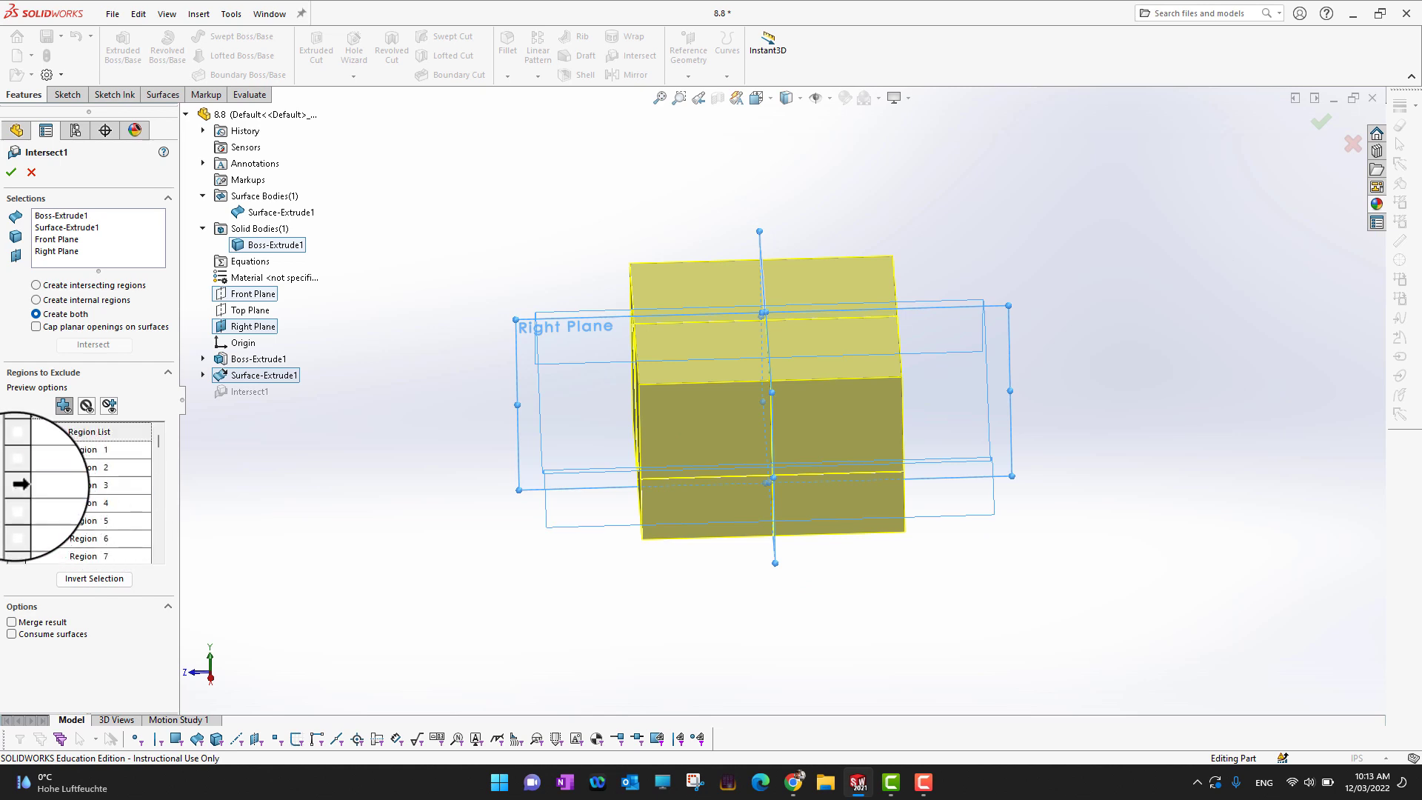
pyautogui.click(18, 537)
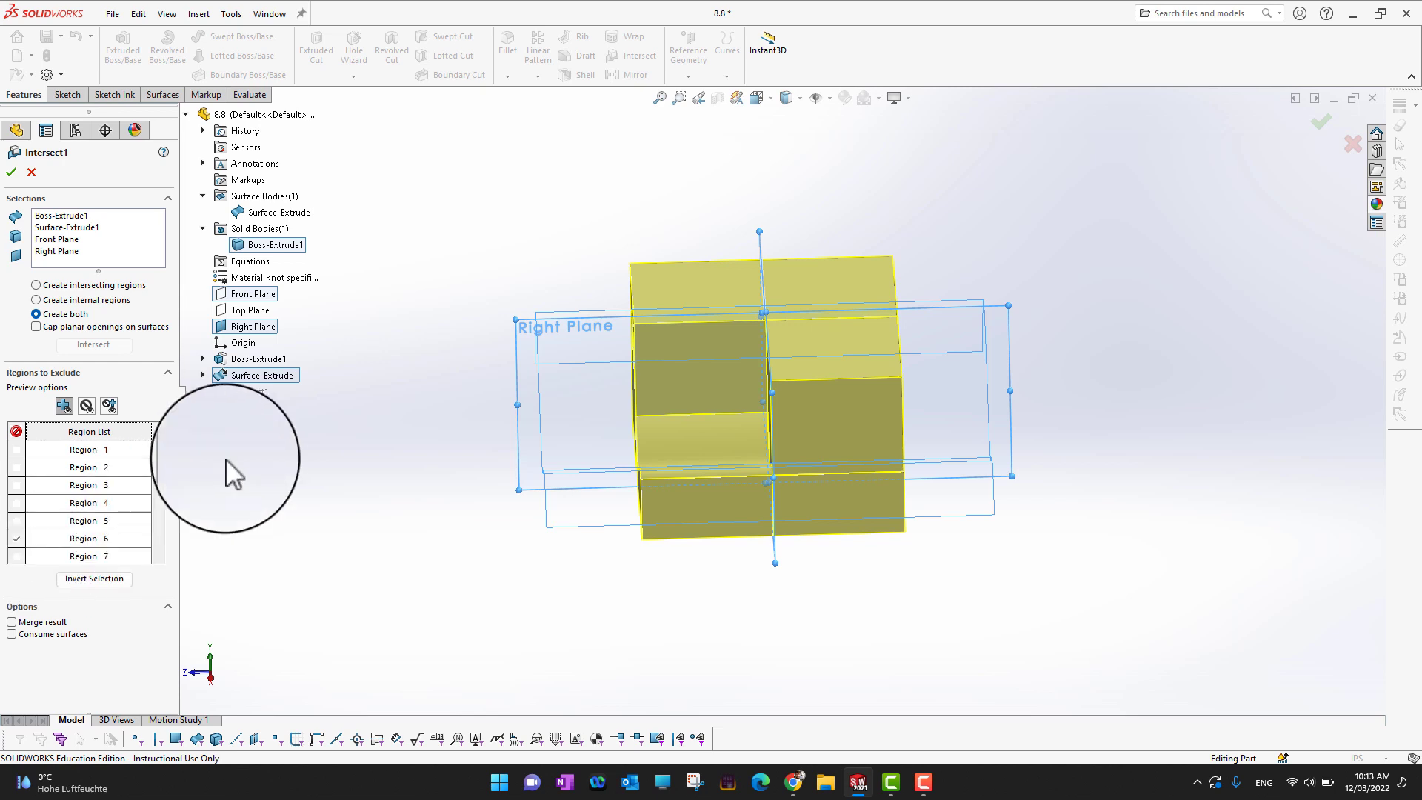
pyautogui.moveTo(276, 466); pyautogui.dragTo(287, 501, button='middle')
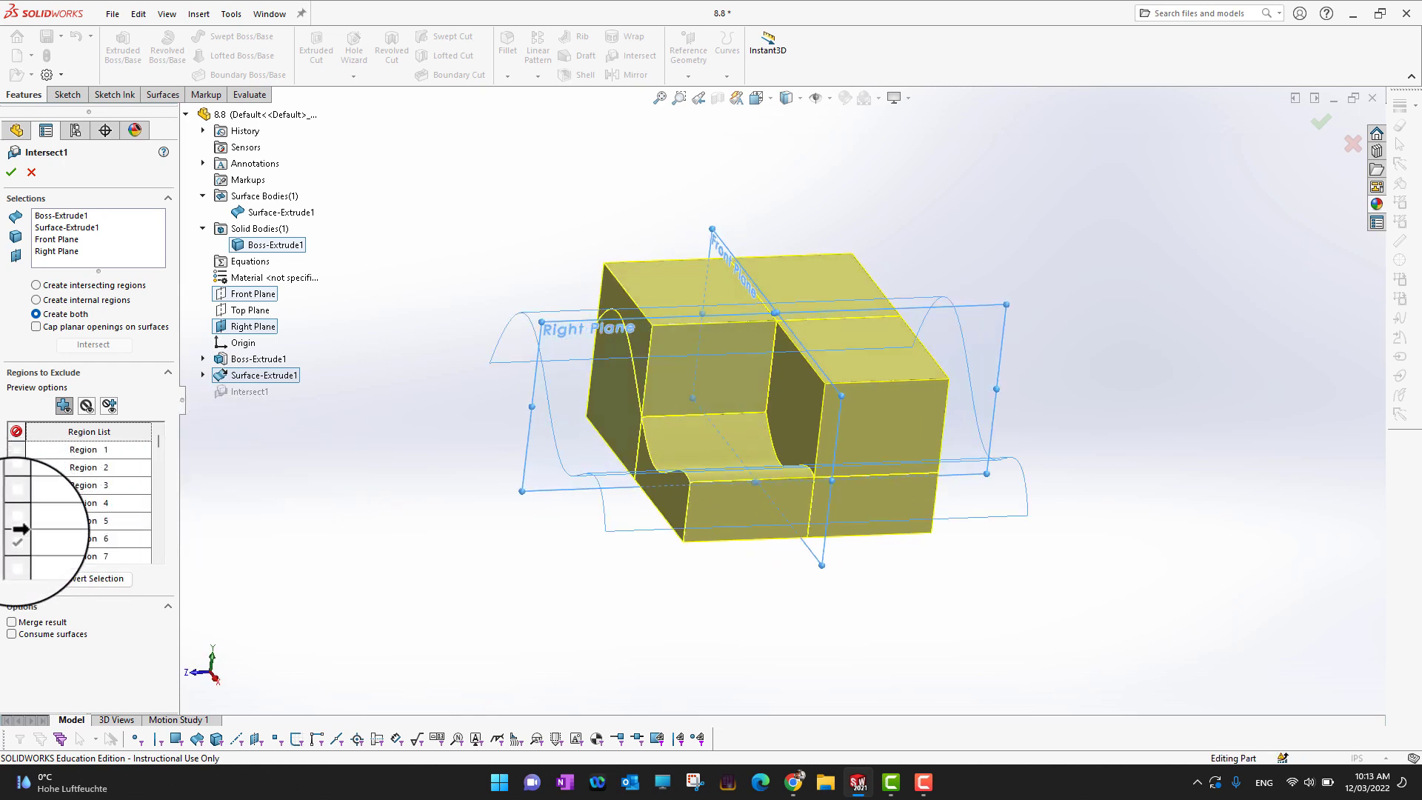
pyautogui.click(17, 539)
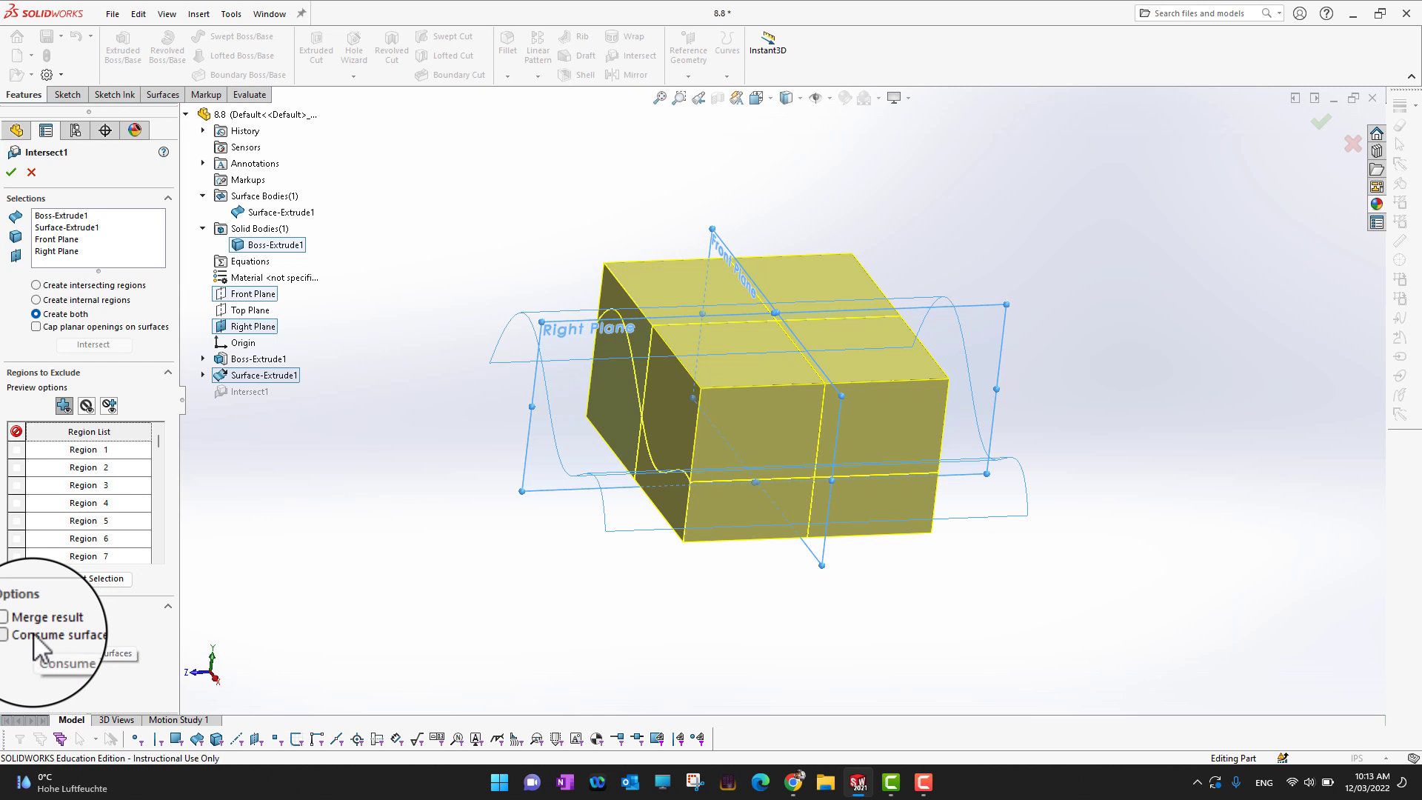
# Accept the edited Intersect with all regions kept and Merge result off, and hide the wavy surface body.
pyautogui.click(12, 174)
pyautogui.moveTo(1163, 401); pyautogui.dragTo(460, 358, button='middle')
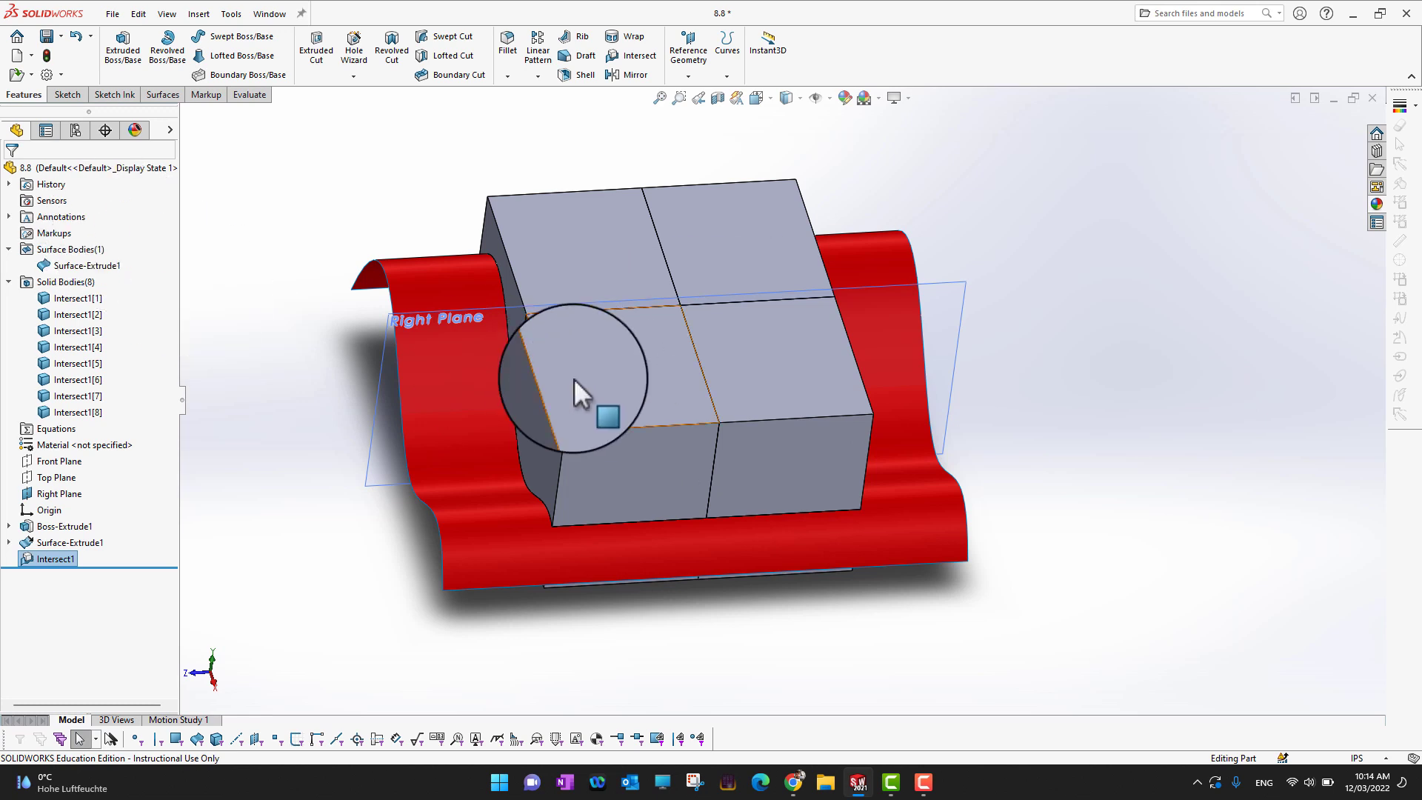
pyautogui.click(77, 265)
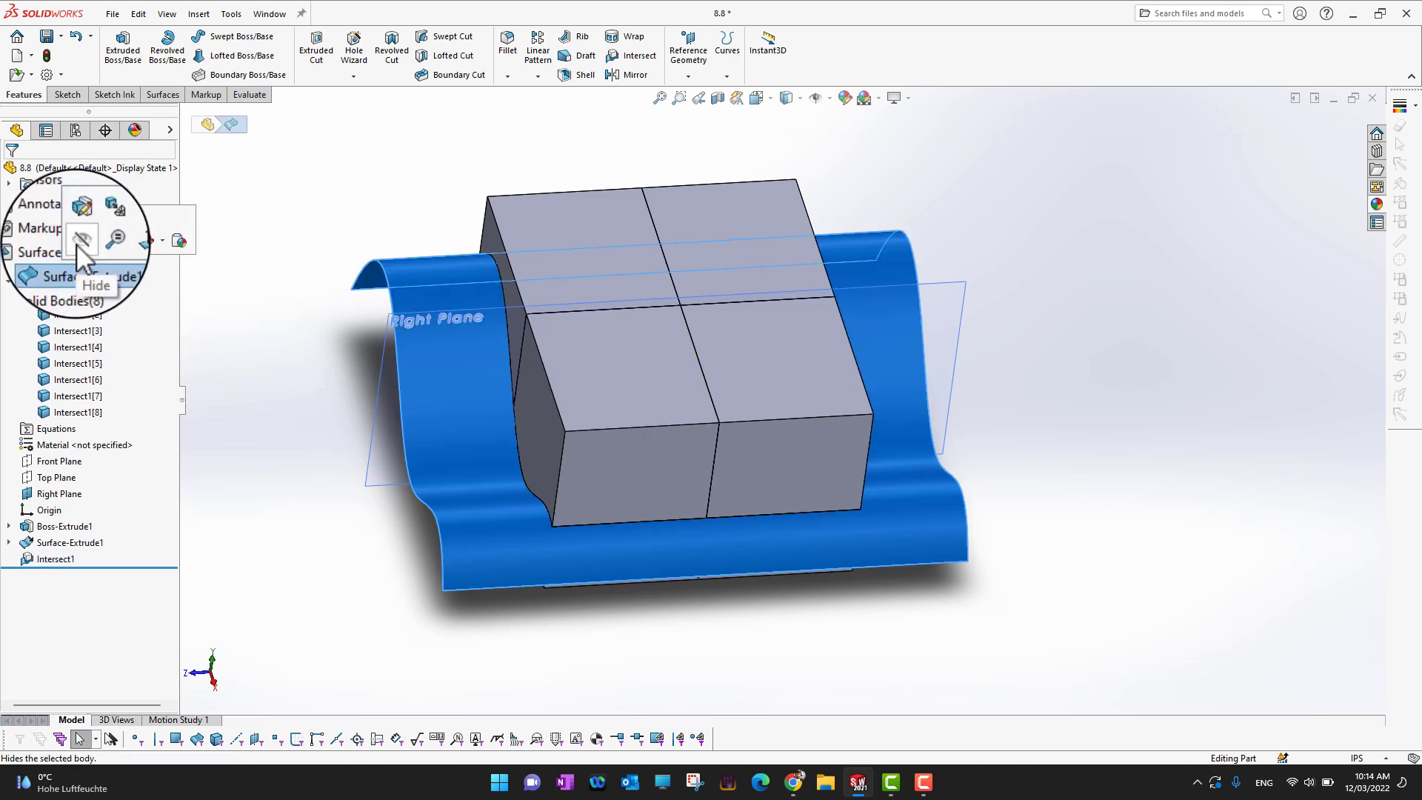
pyautogui.click(79, 241)
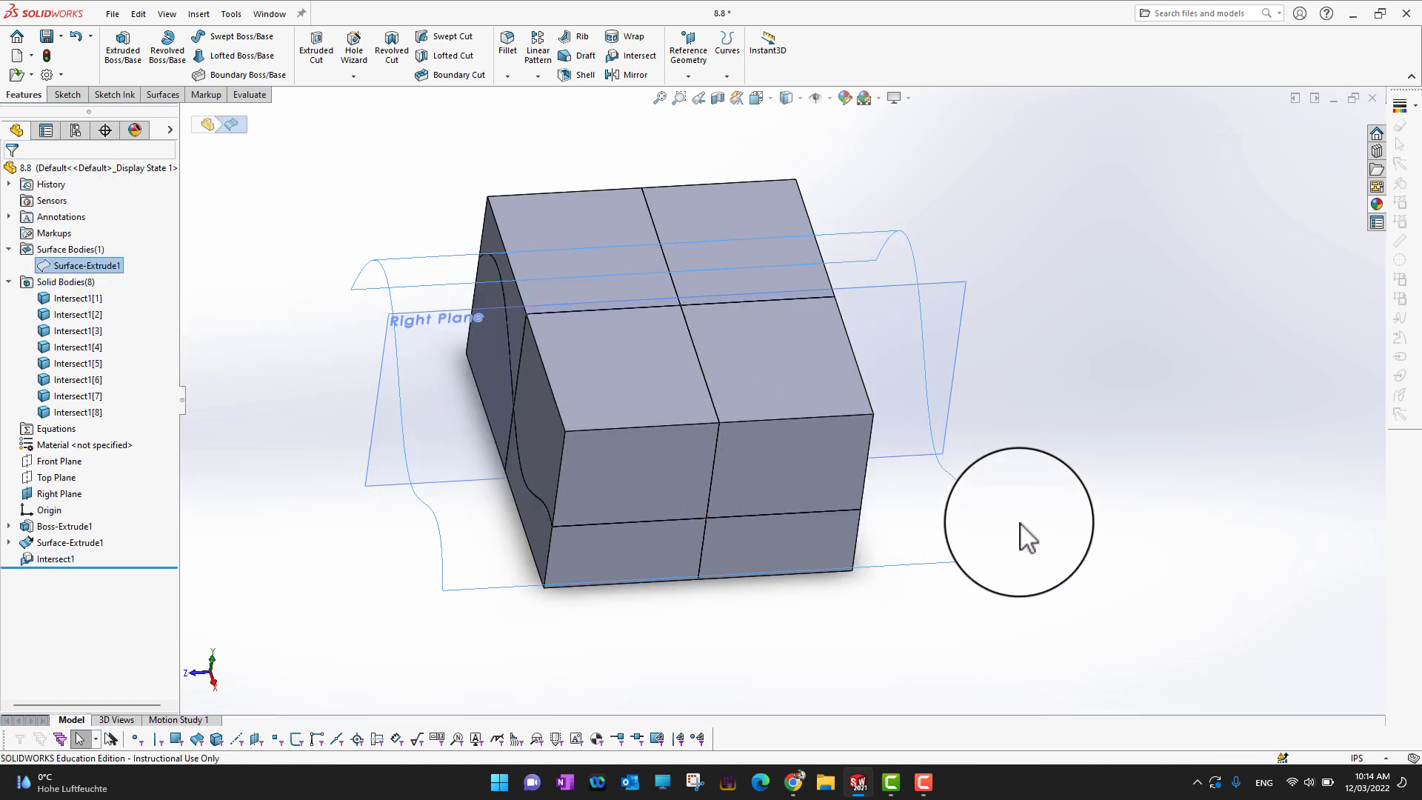
pyautogui.moveTo(1028, 537); pyautogui.dragTo(1048, 482, button='middle')
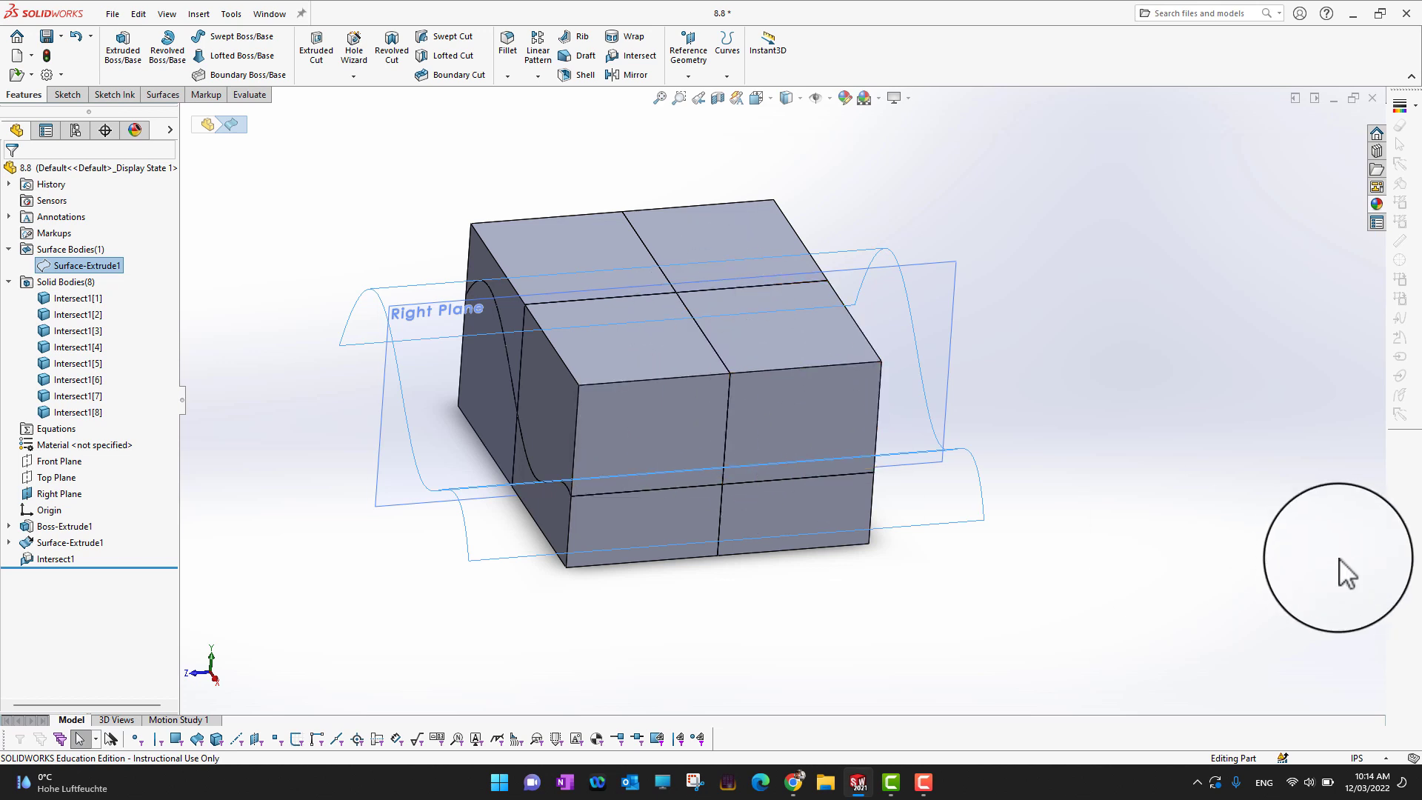
# Hide the solid body Intersect1[8] and examine the wavy split between the remaining bodies.
pyautogui.click(1346, 574)
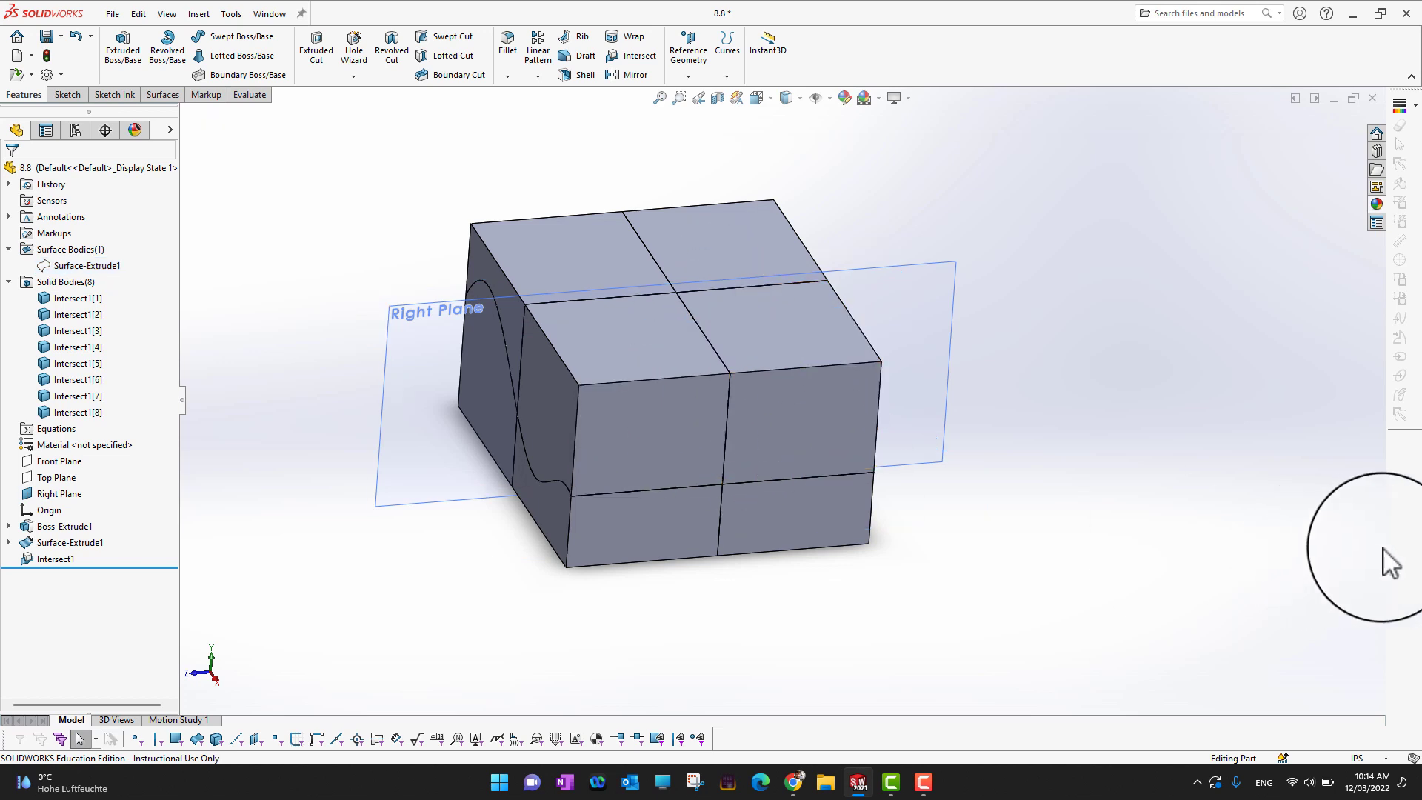
pyautogui.click(77, 413)
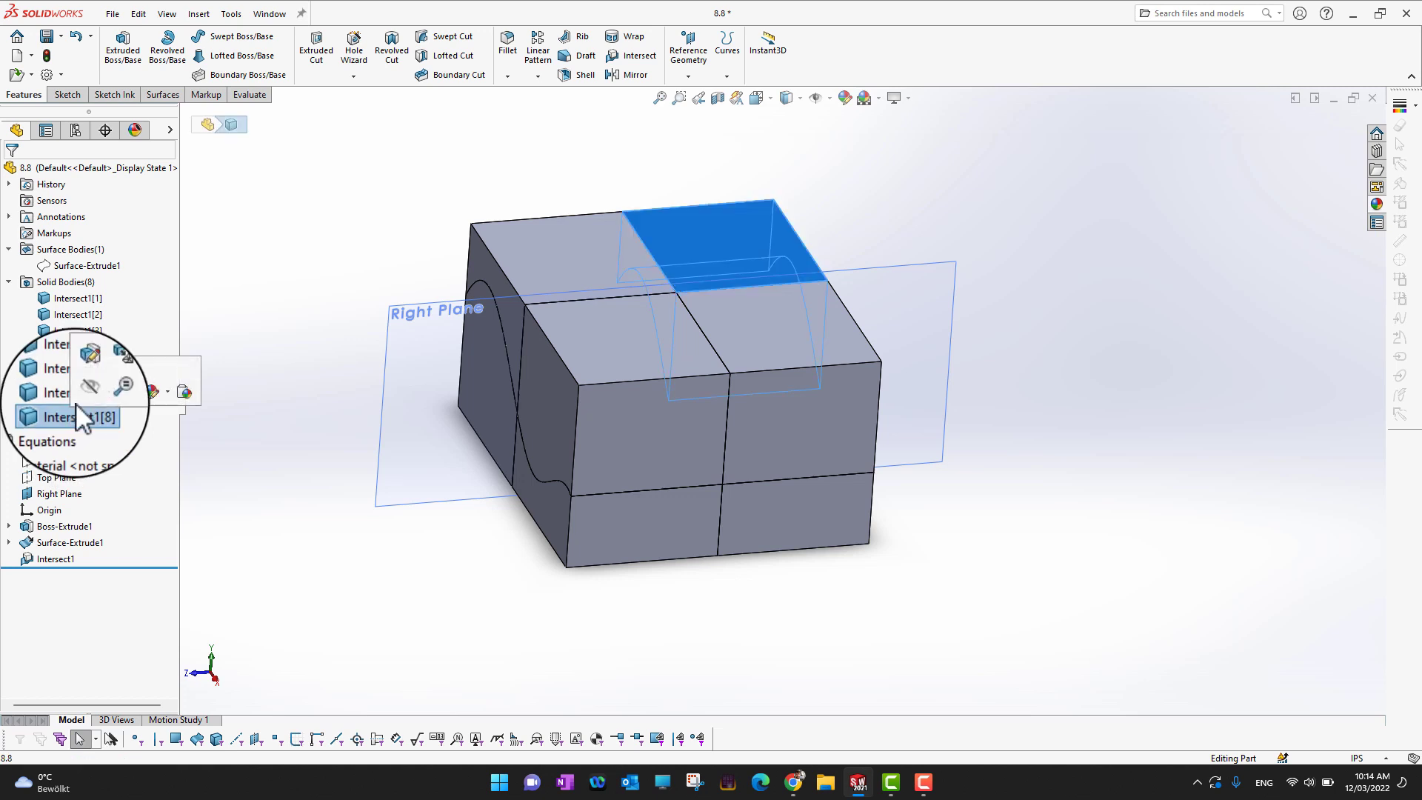
pyautogui.click(79, 393)
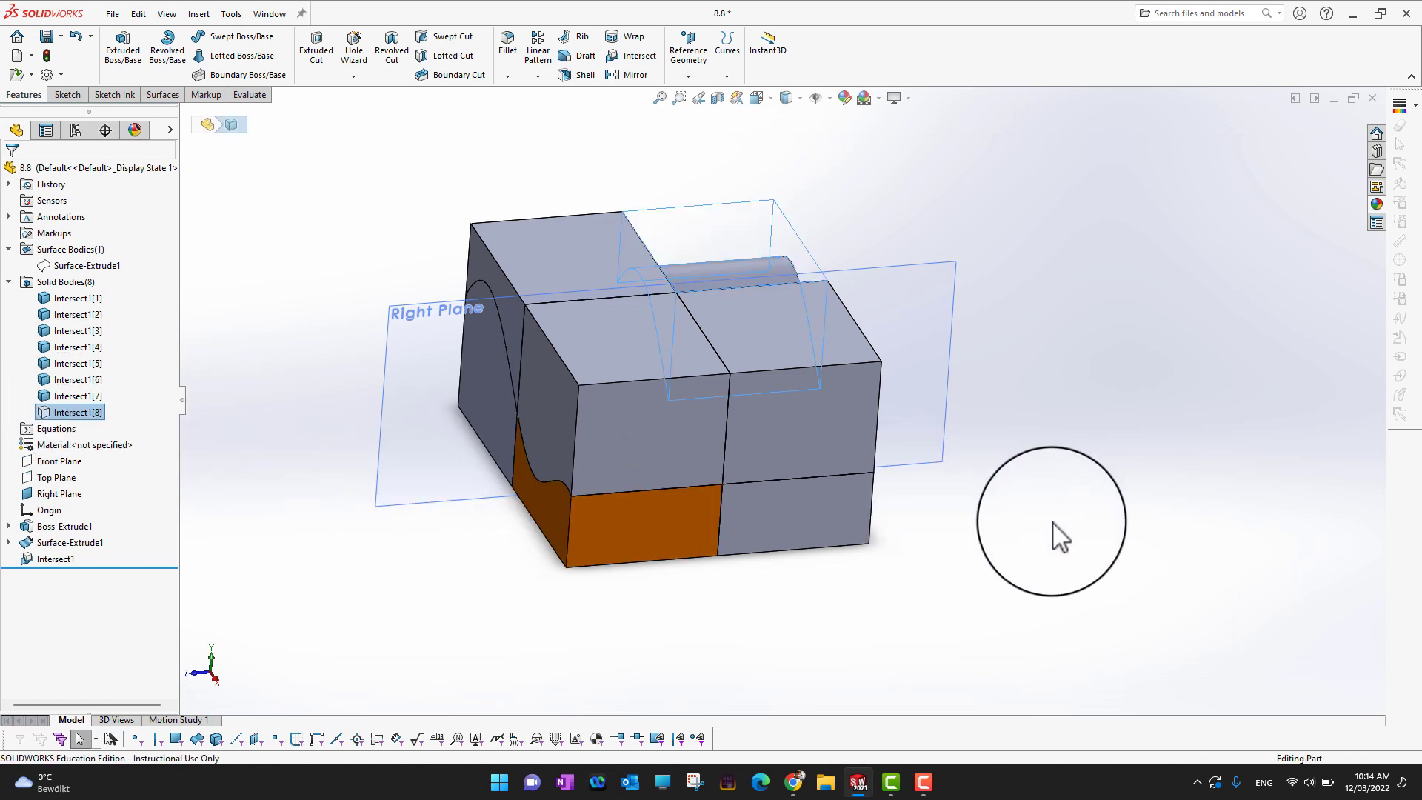
pyautogui.moveTo(1057, 540); pyautogui.dragTo(1064, 578, button='middle')
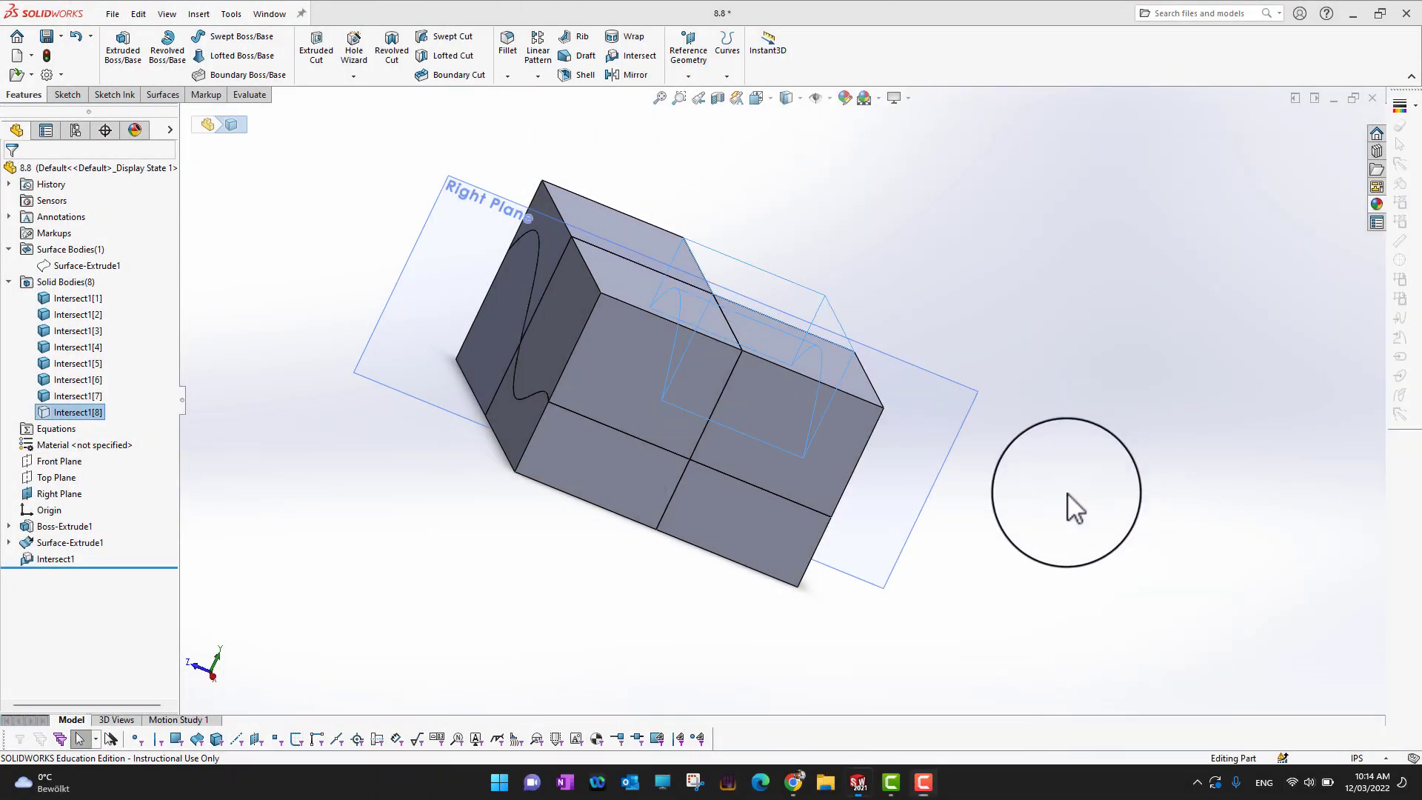
pyautogui.moveTo(1074, 507); pyautogui.dragTo(1003, 526, button='middle')
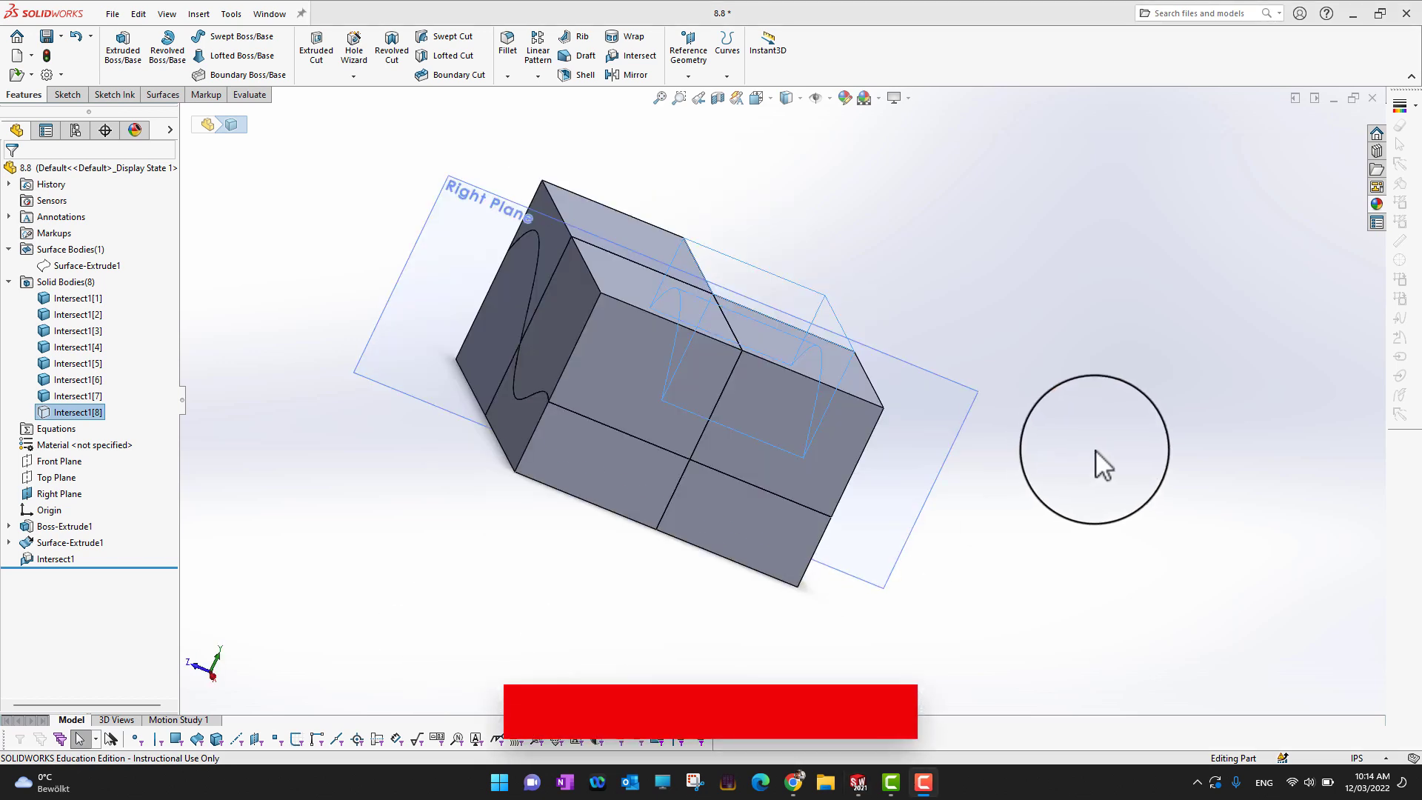
pyautogui.moveTo(1089, 498); pyautogui.dragTo(1018, 544, button='middle')
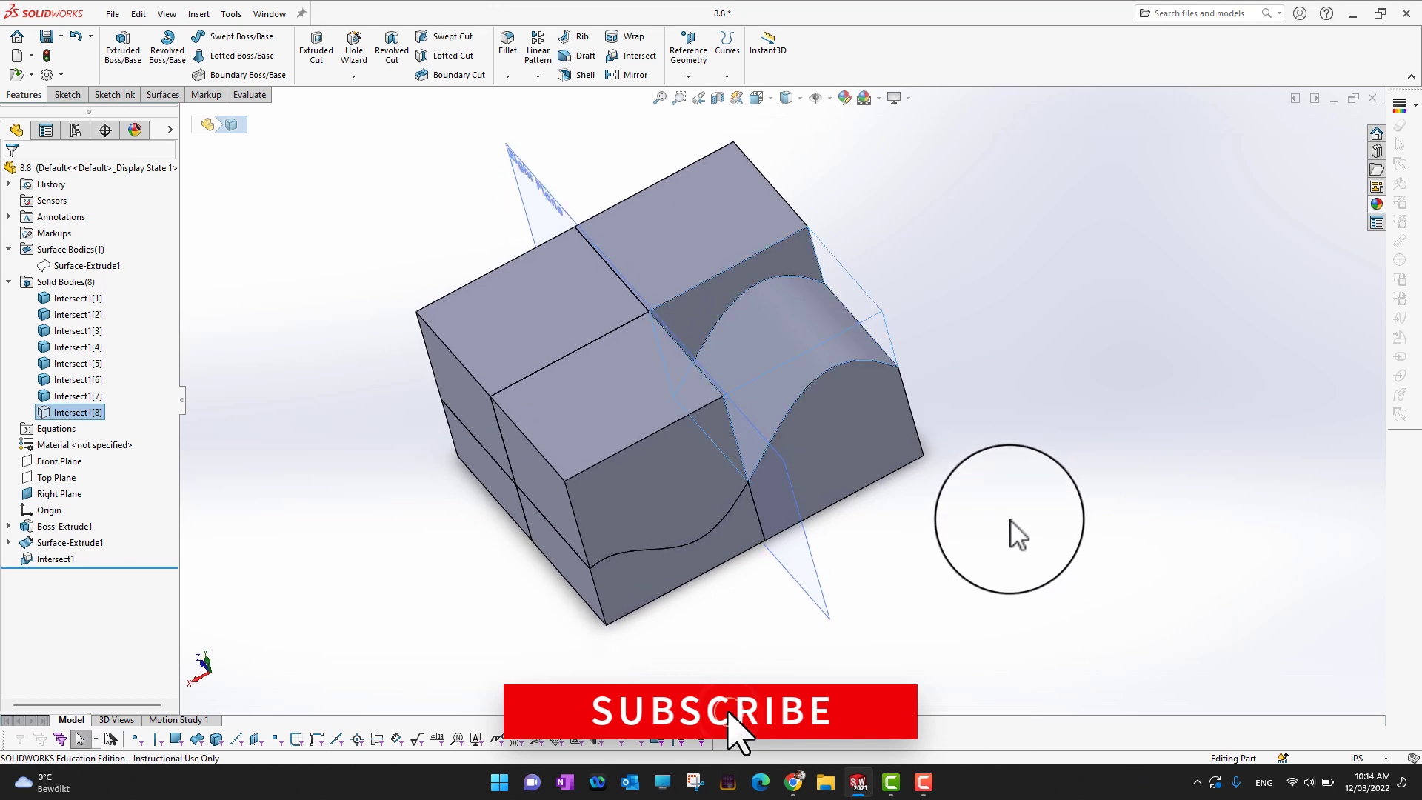